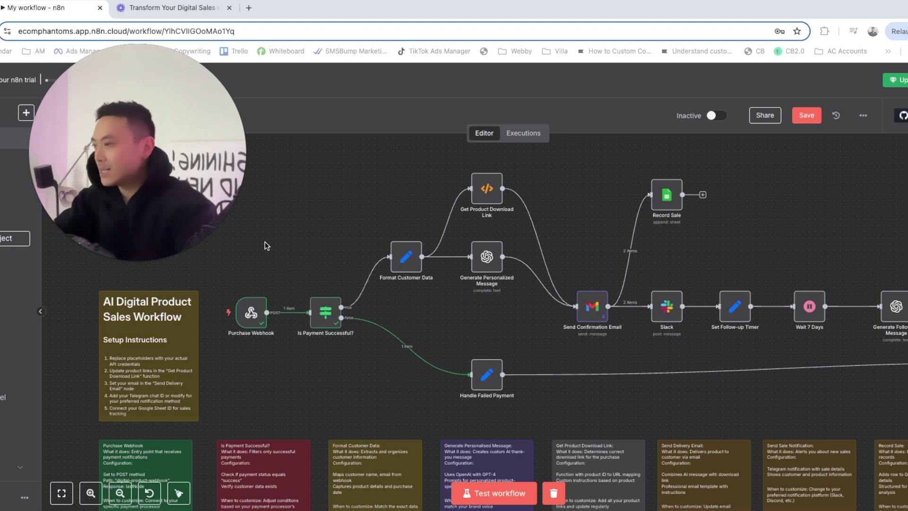
Search the node library for "webhook" to locate the Webhook trigger.
scroll(274, 294, up, 3)
mouse_move(337, 270)
scroll(393, 220, down, 5)
scroll(394, 221, up, 3)
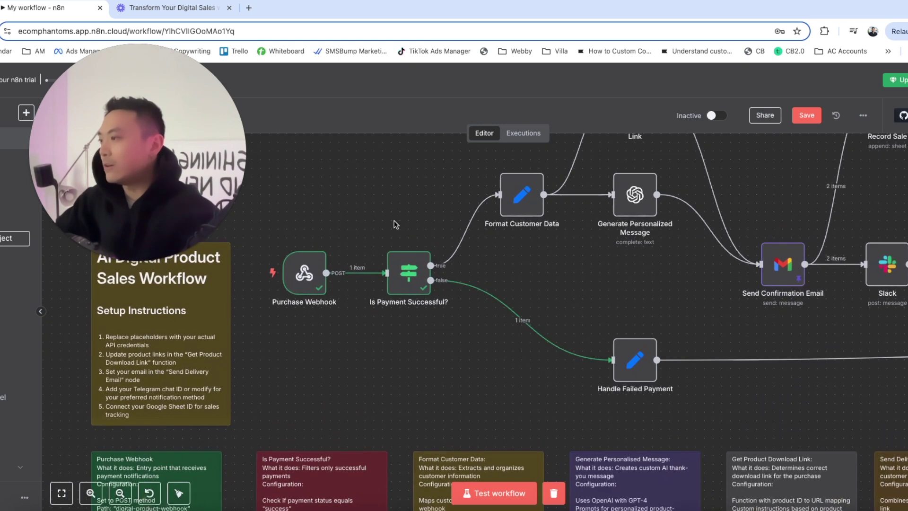
click(884, 152)
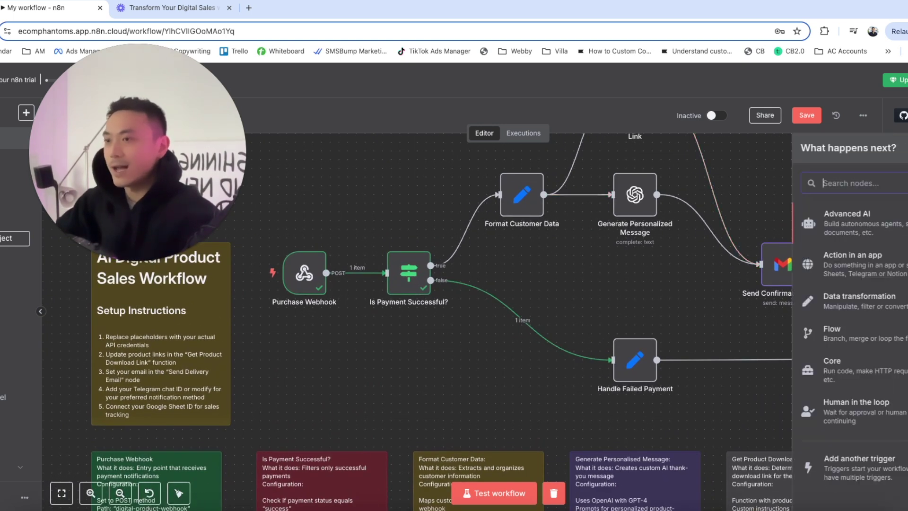
text(we)
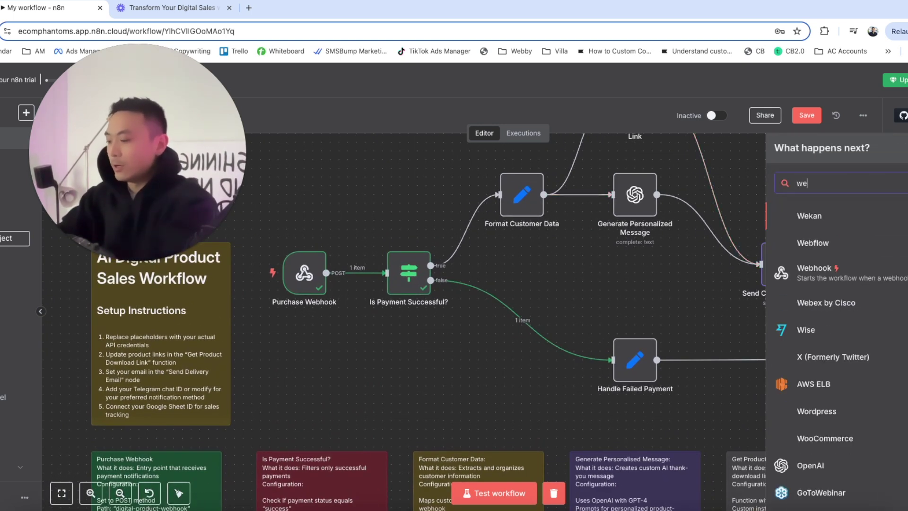
text(bhook)
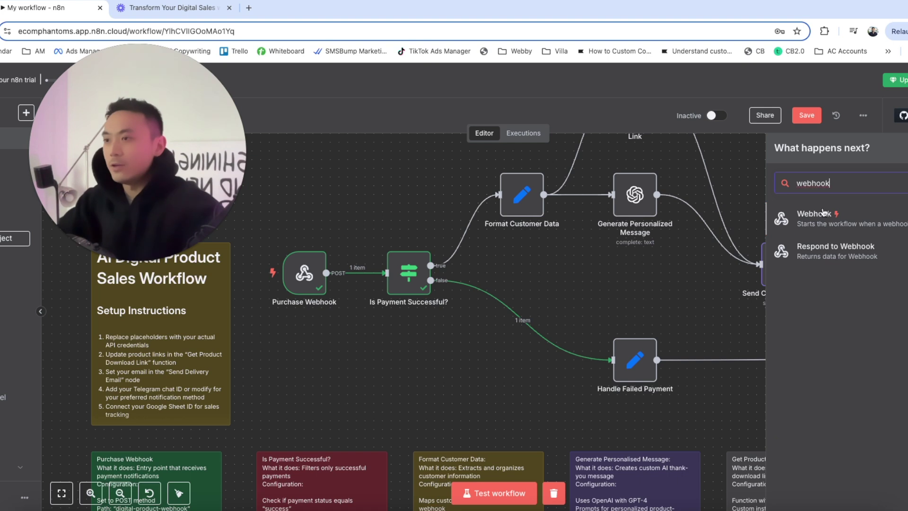
click(391, 187)
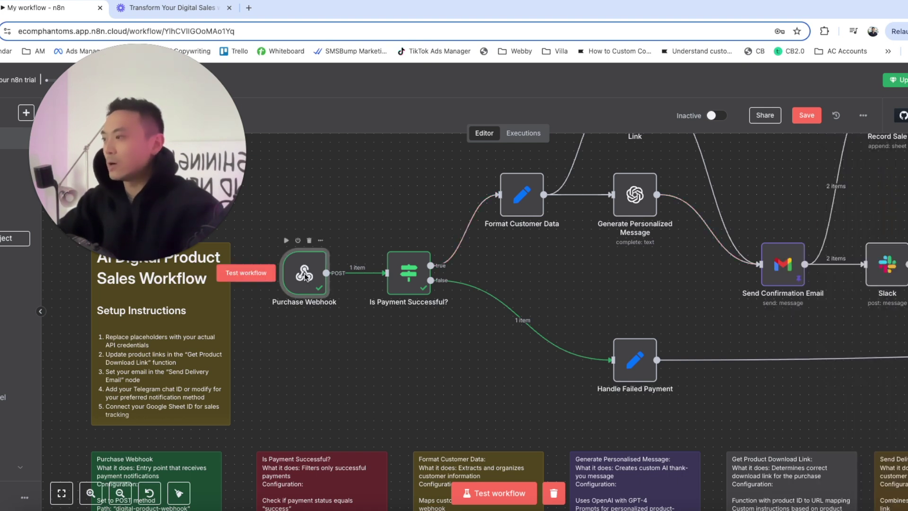
Review the Purchase Webhook node's URL, HTTP method, path and response settings, and return to the canvas.
double_click(304, 273)
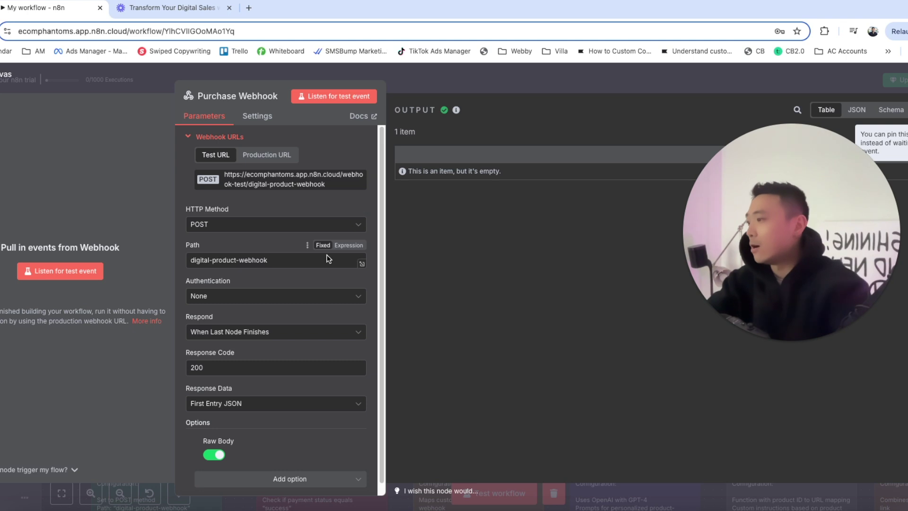
click(461, 81)
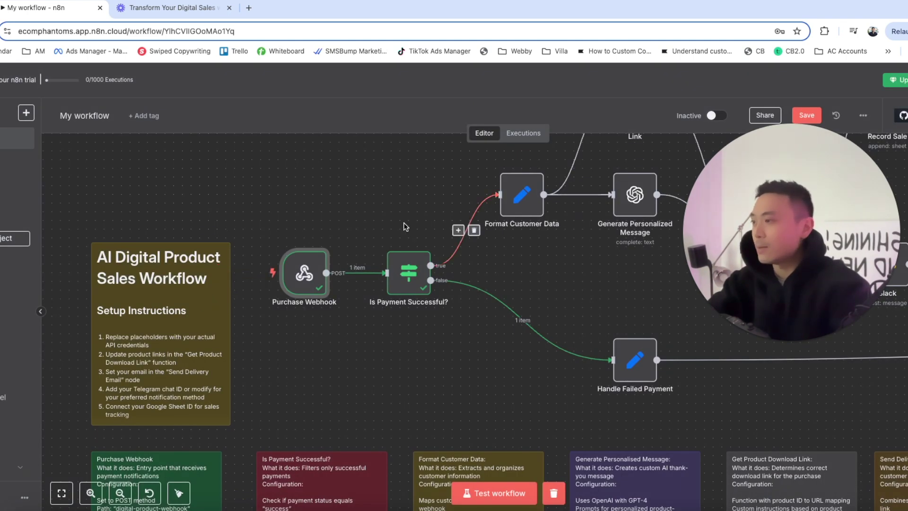
scroll(403, 222, up, 3)
scroll(340, 252, right, 4)
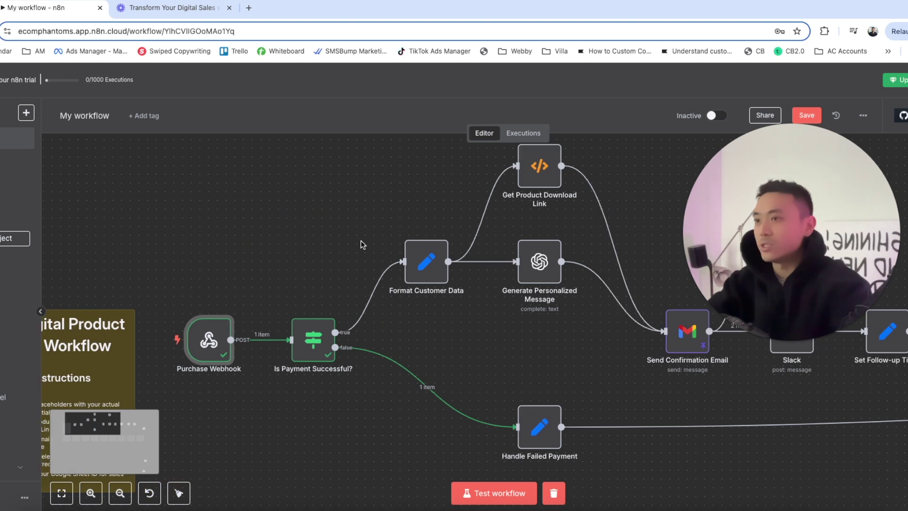
scroll(304, 246, right, 2)
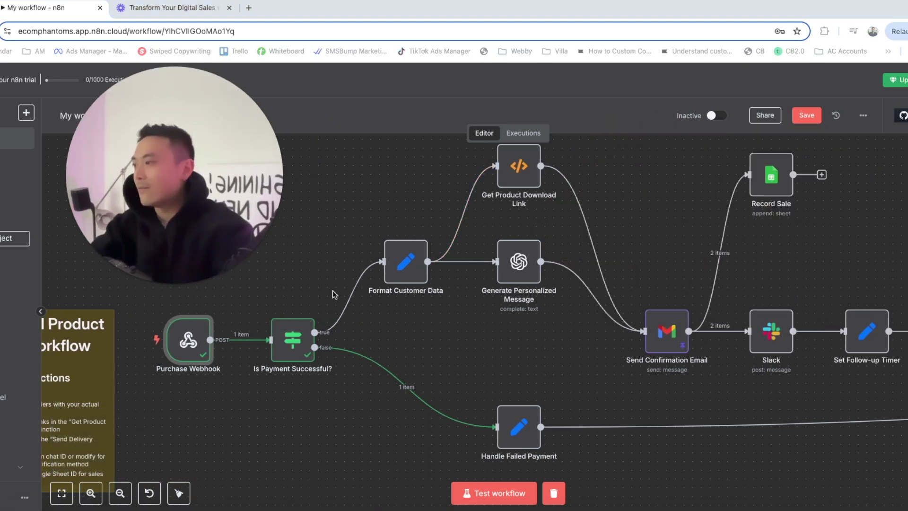
Move the Handle Failed Payment node slightly to the left on the canvas.
mouse_move(293, 338)
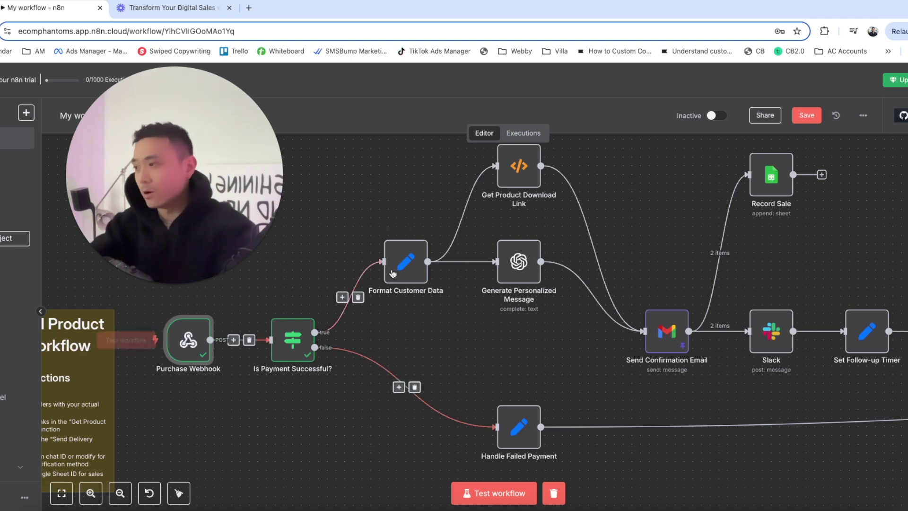
scroll(337, 265, down, 1)
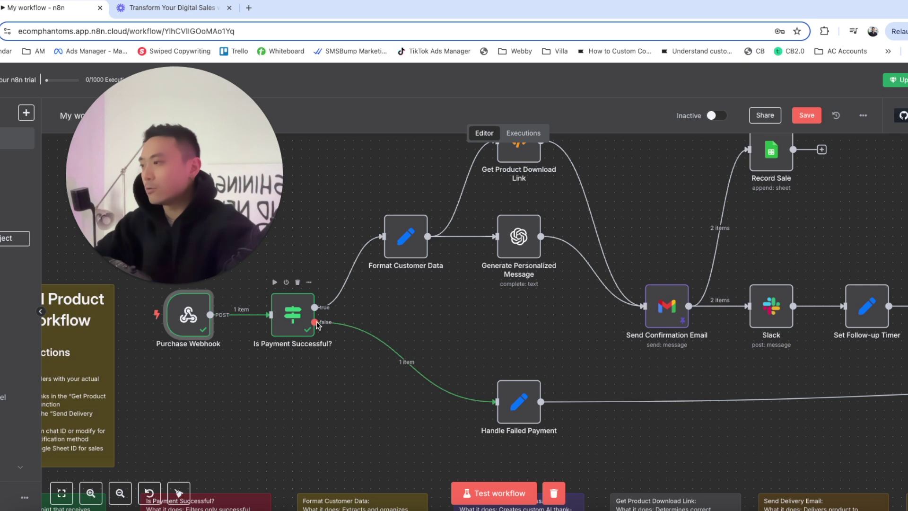
mouse_move(509, 403)
mouse_down()
mouse_move(472, 403)
mouse_move(499, 402)
mouse_up()
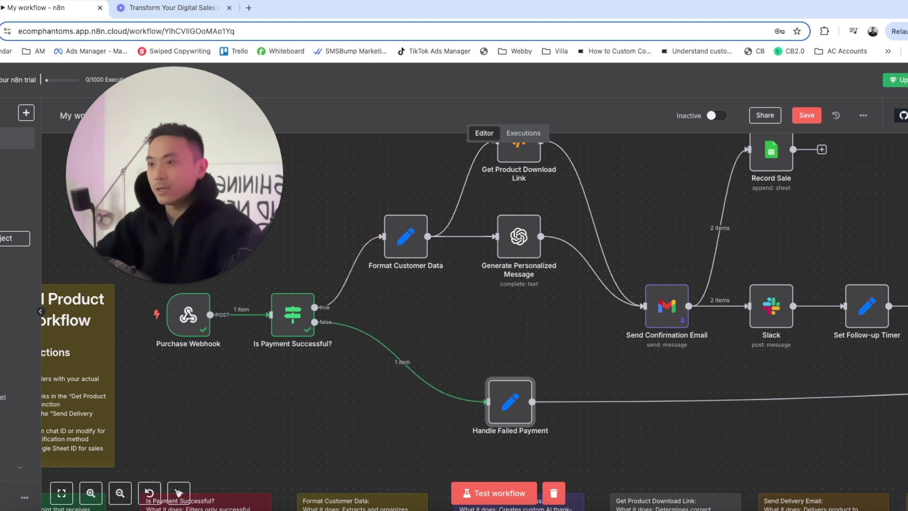
Search the node library for "if" to locate the conditional node.
key(Tab)
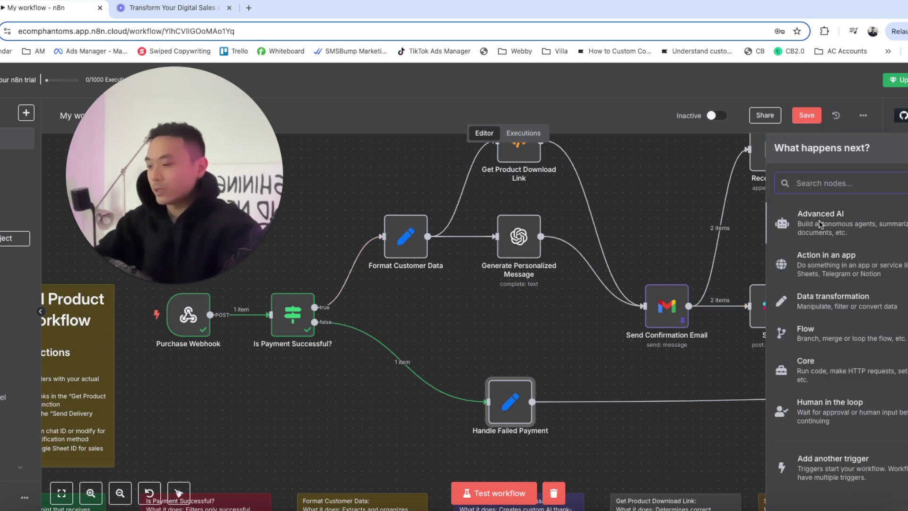
text(if)
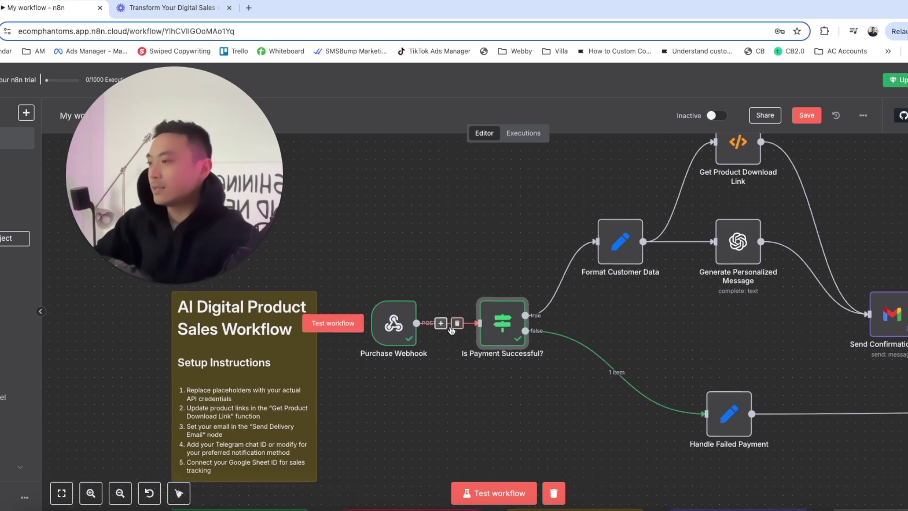
Examine the string and boolean conditions in the Is Payment Successful? node, and return to the canvas.
scroll(467, 216, right, 2)
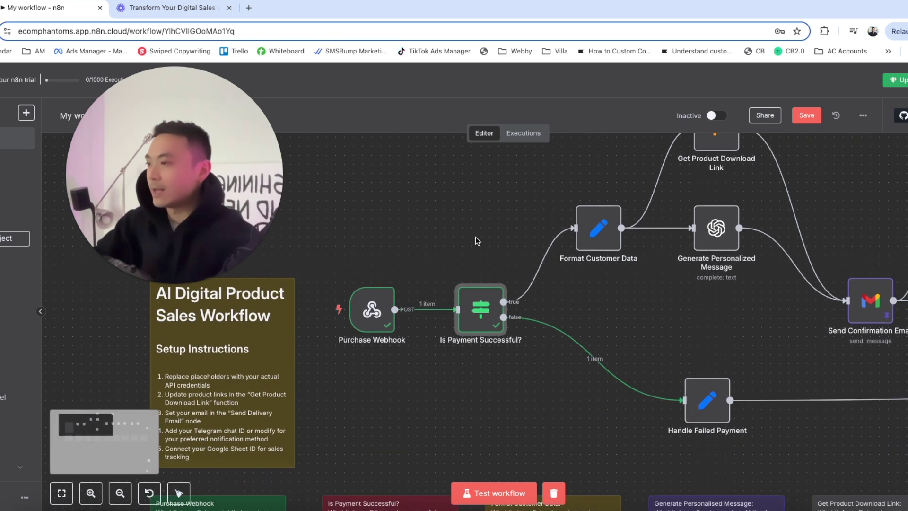
double_click(477, 311)
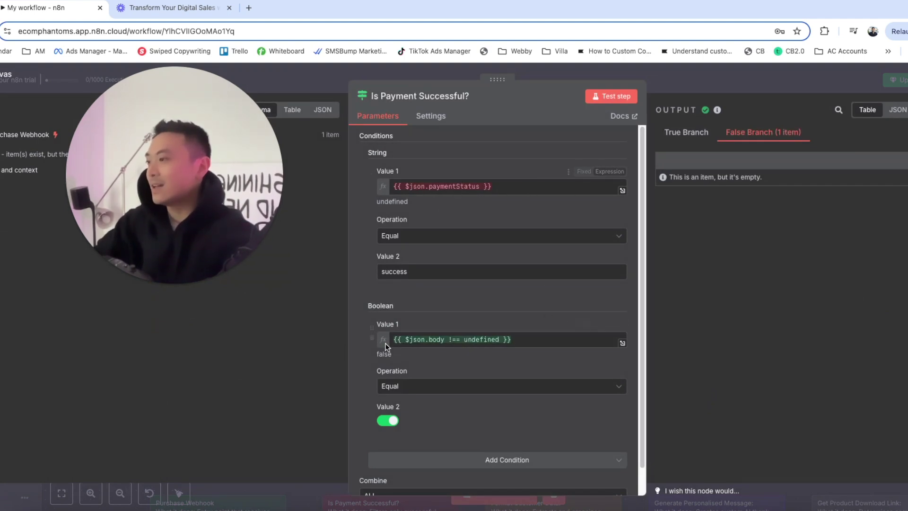
scroll(399, 327, down, 1)
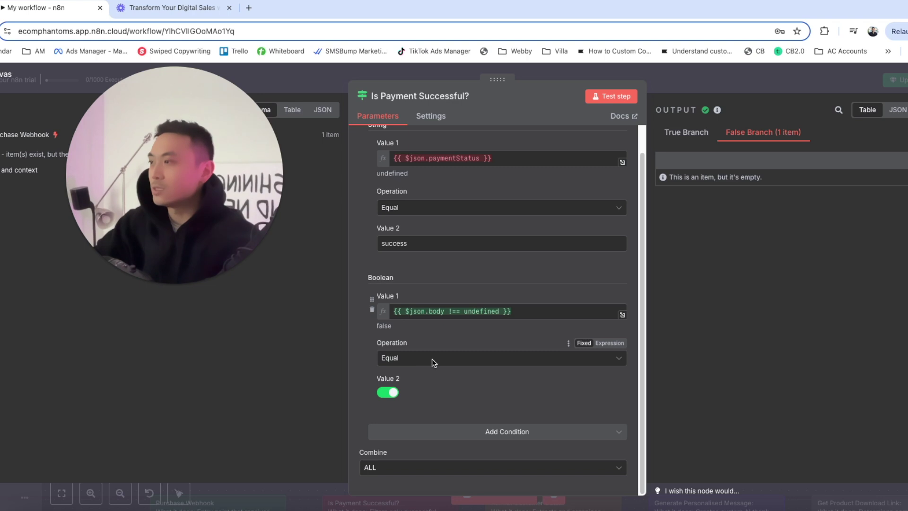
scroll(464, 341, up, 2)
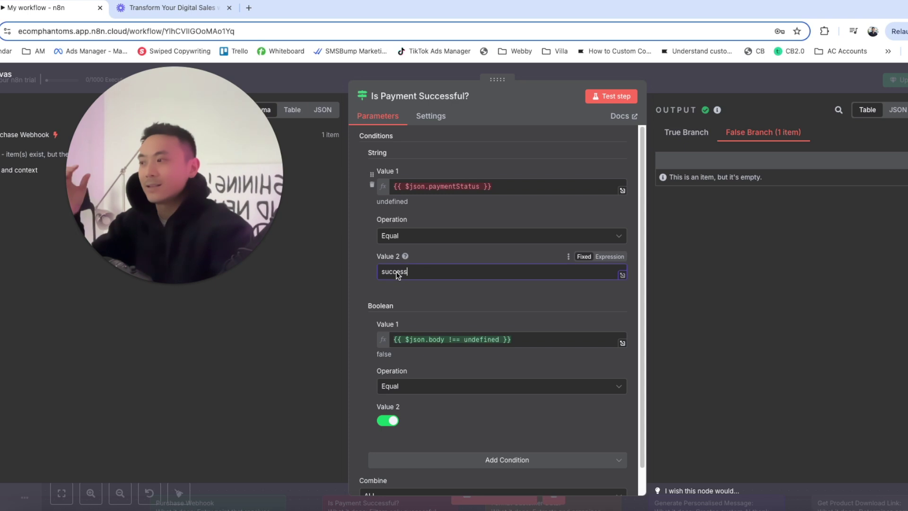
drag(407, 272, 379, 274)
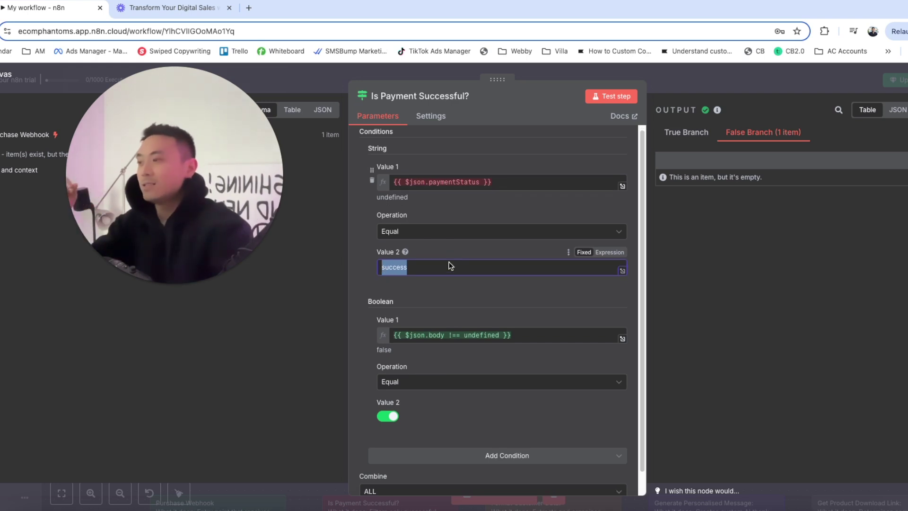
scroll(454, 265, down, 1)
click(472, 297)
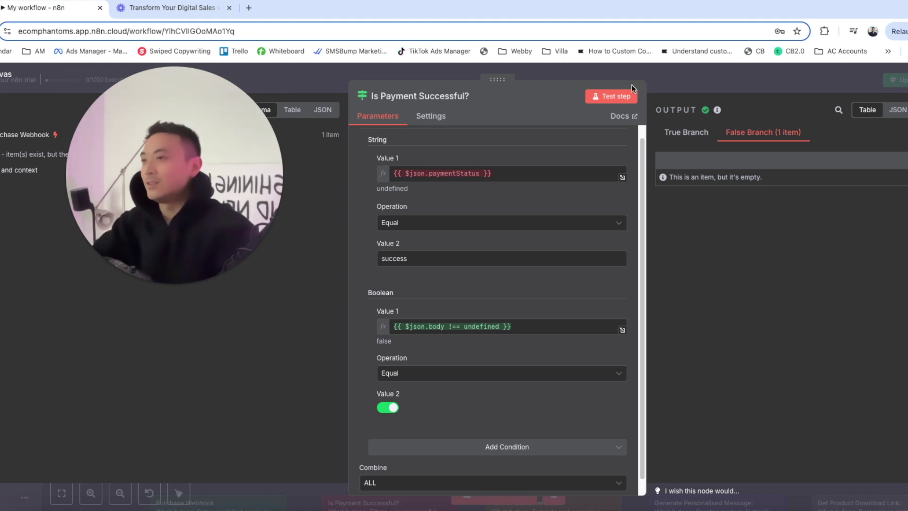
click(746, 82)
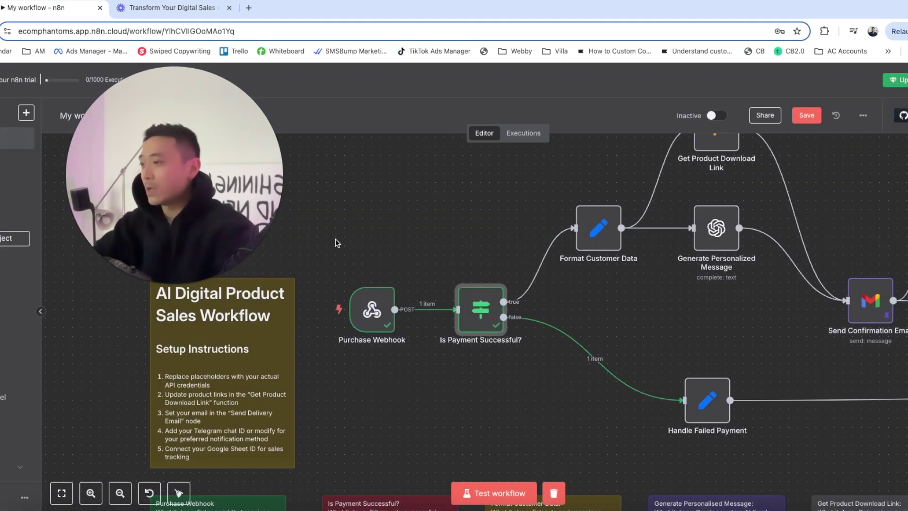
Read the Format Customer Data sticky note and review the field mappings set in the Format Customer Data node.
scroll(359, 248, right, 2)
scroll(303, 322, down, 5)
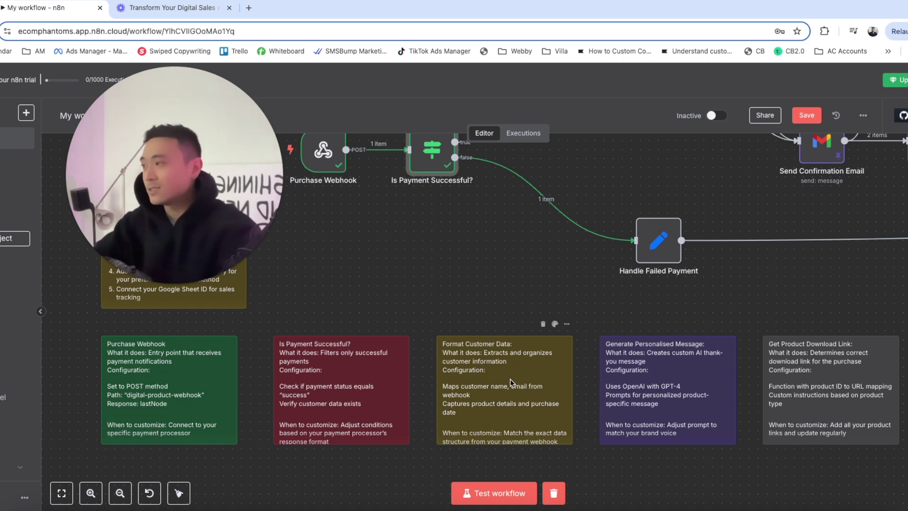
scroll(489, 307, up, 6)
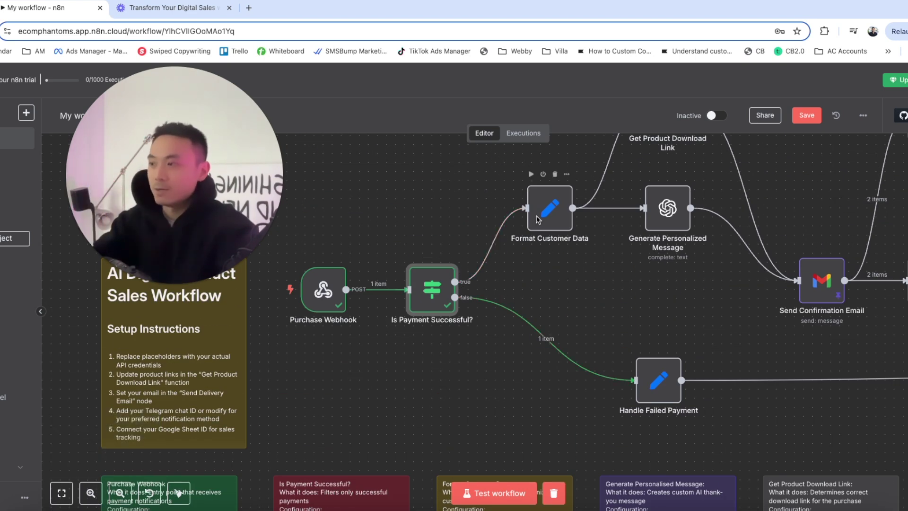
scroll(546, 299, right, 3)
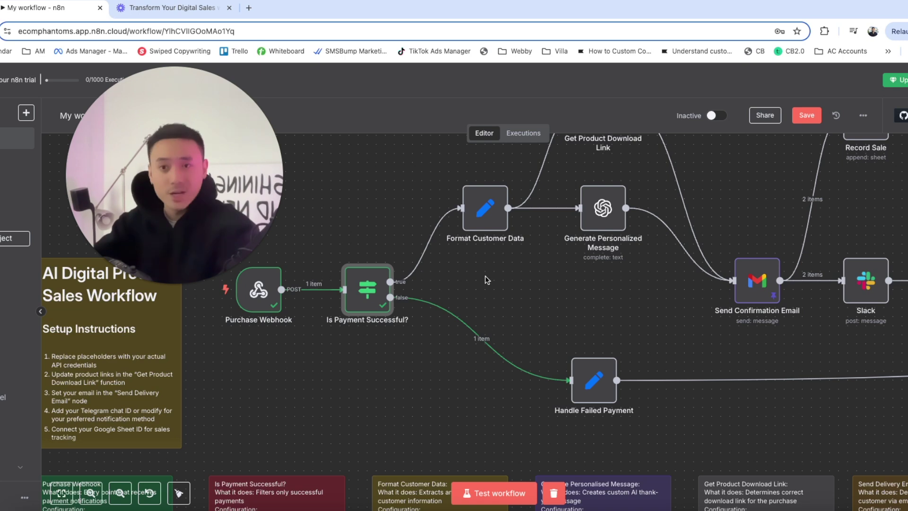
double_click(485, 212)
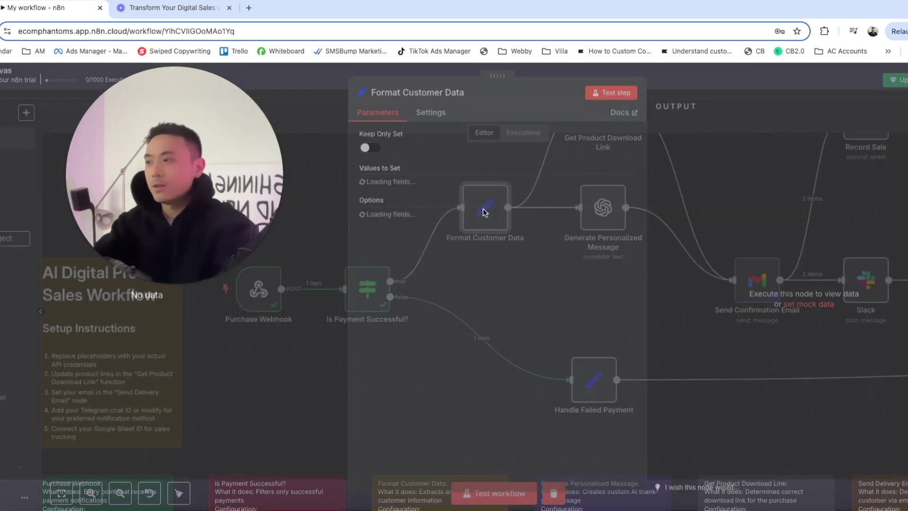
scroll(440, 208, down, 3)
scroll(446, 322, down, 5)
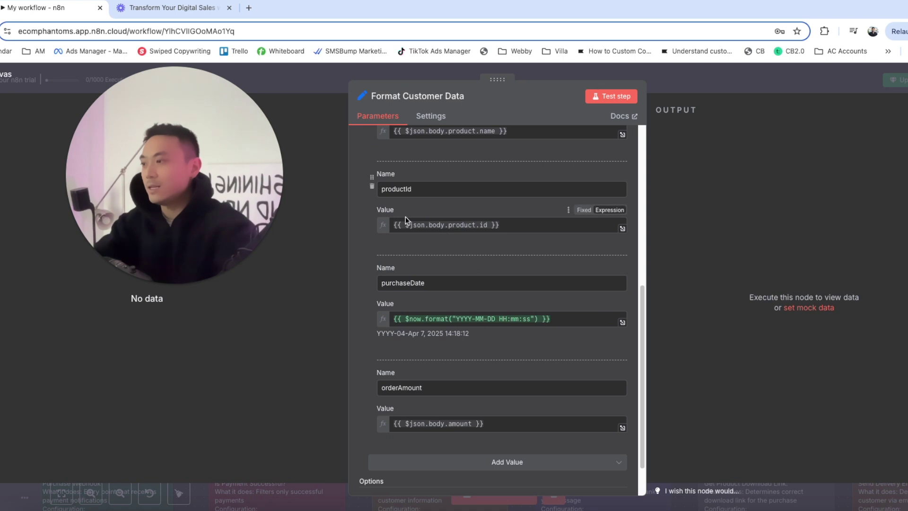
scroll(445, 284, up, 5)
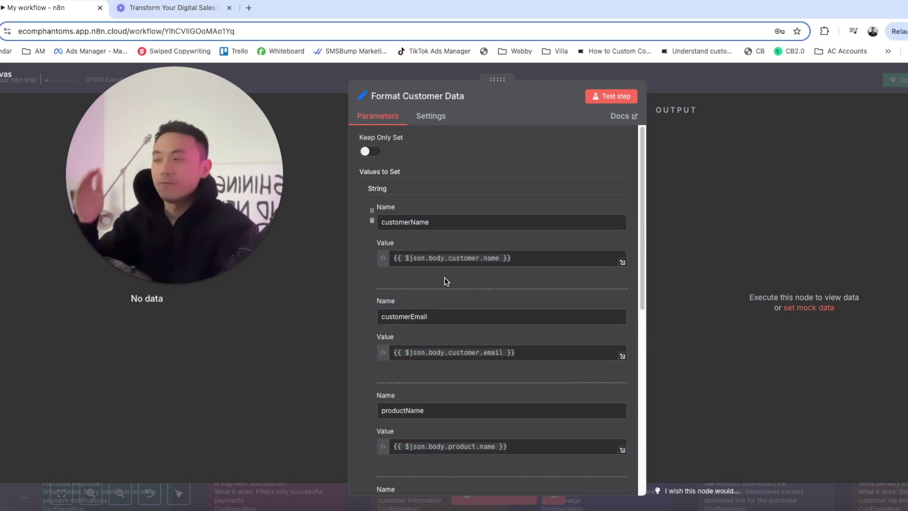
click(724, 69)
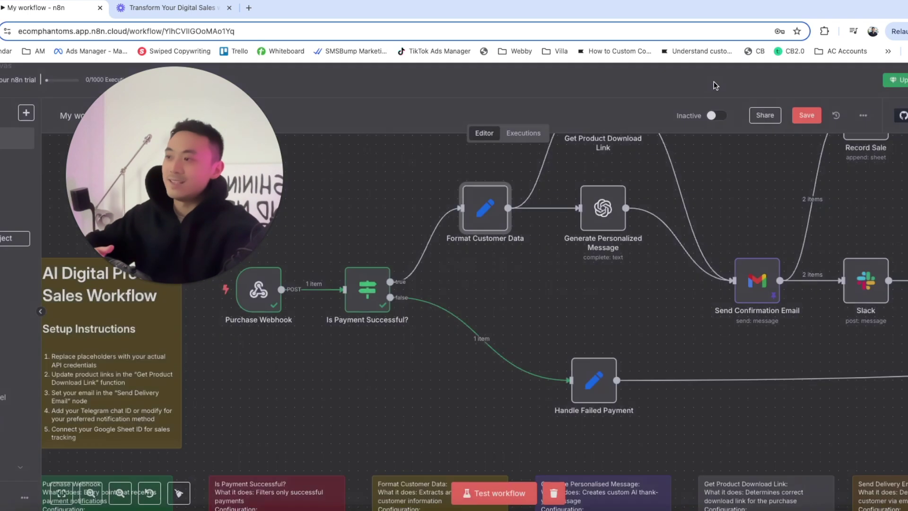
scroll(501, 203, up, 2)
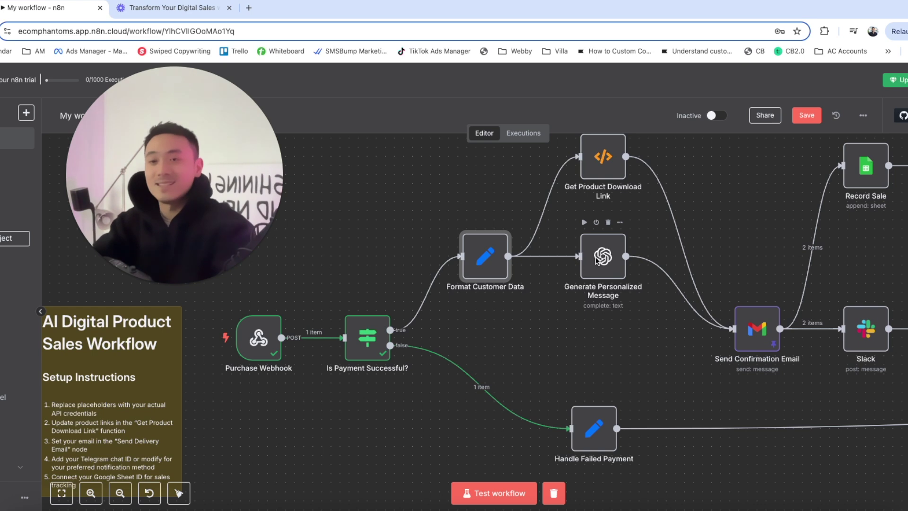
scroll(457, 256, up, 1)
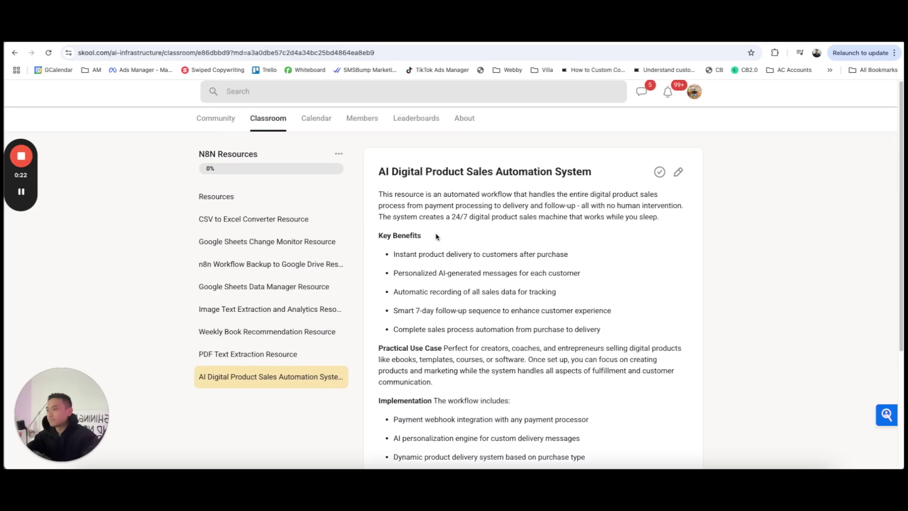
Switch to the Skool classroom and read the AI Digital Product Sales Automation System resource page.
scroll(435, 235, down, 4)
scroll(436, 234, up, 4)
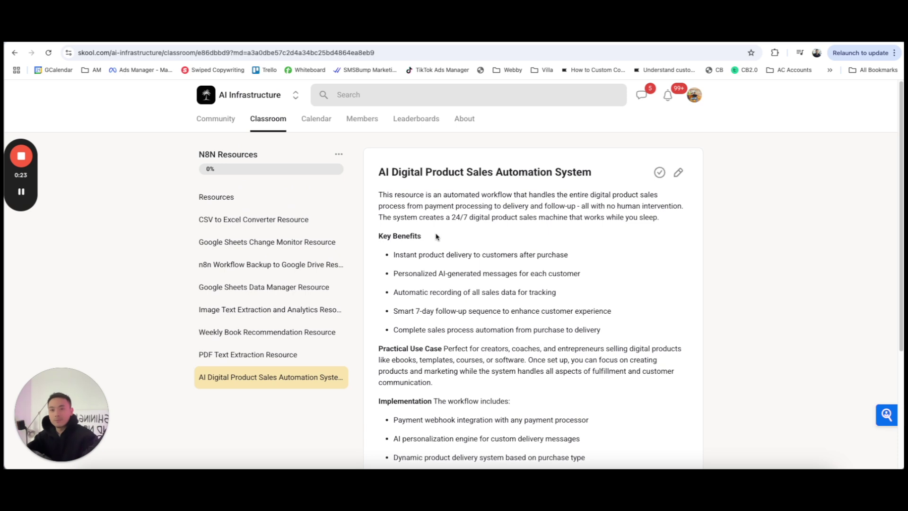
click(216, 119)
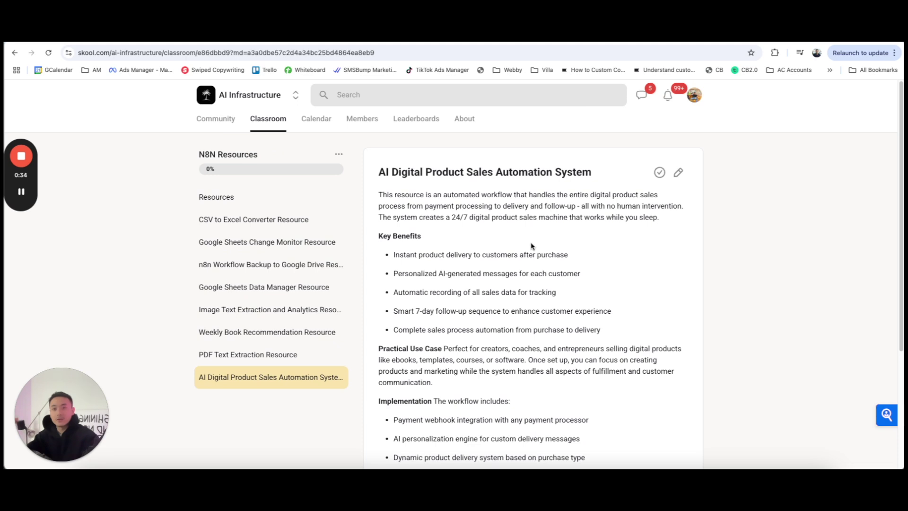
scroll(531, 245, down, 4)
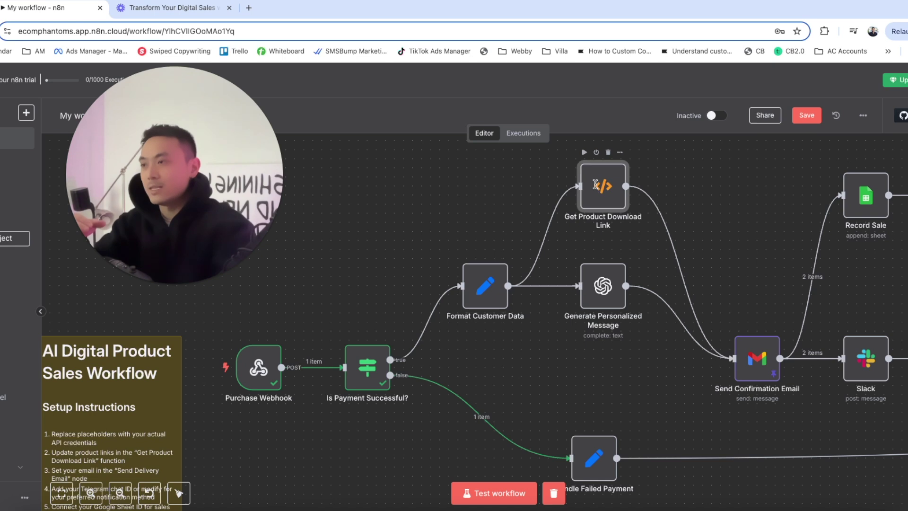
Back in the n8n workflow, examine the product link entries in the Get Product Download Link node's JavaScript code.
double_click(601, 182)
scroll(535, 252, down, 5)
scroll(535, 251, up, 5)
click(399, 234)
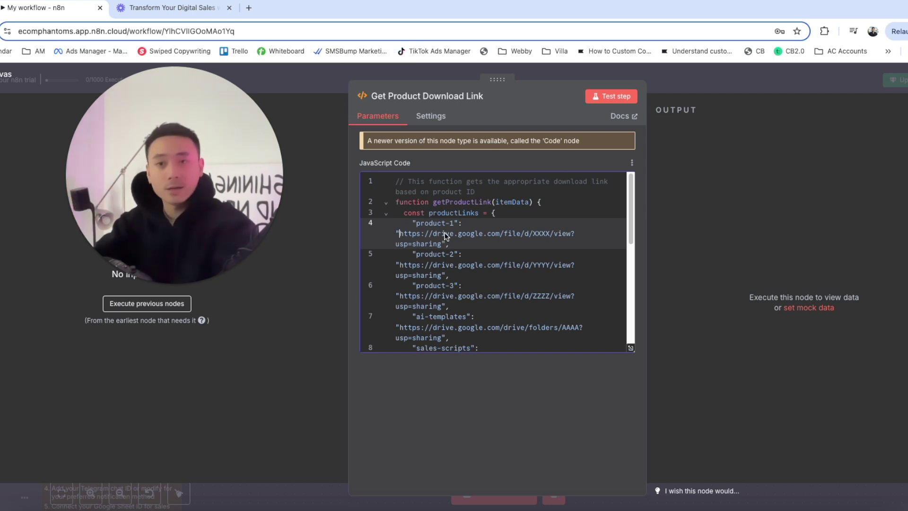
double_click(425, 201)
click(539, 213)
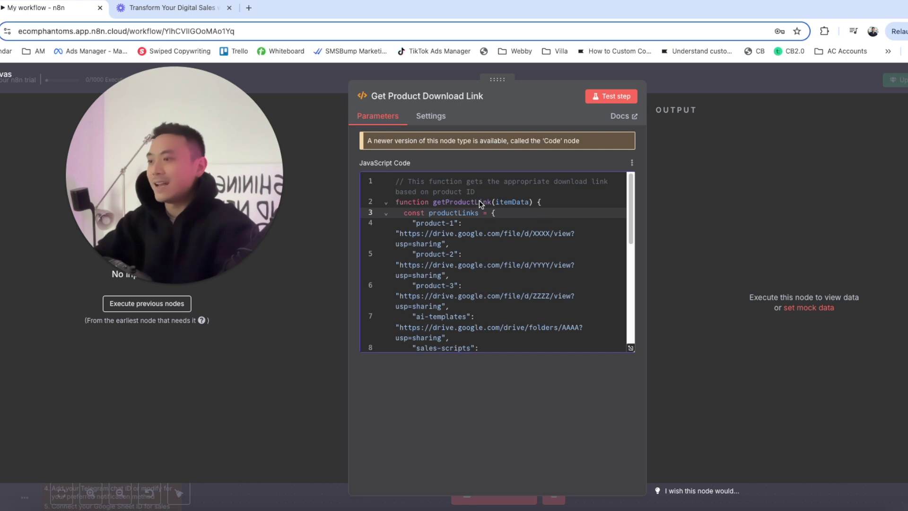
Expand the Get Product Download Link node's JavaScript code, examine the product-1 link entry, and return to the canvas.
click(632, 348)
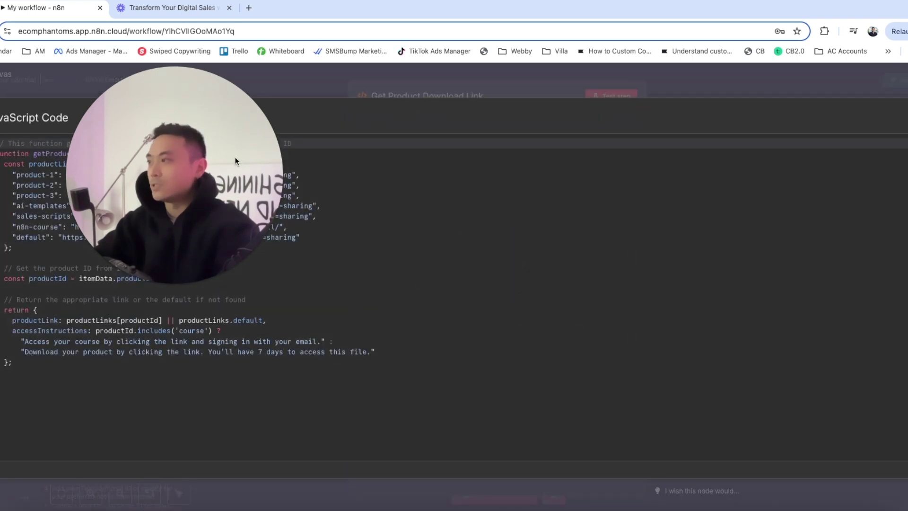
click(134, 191)
click(136, 181)
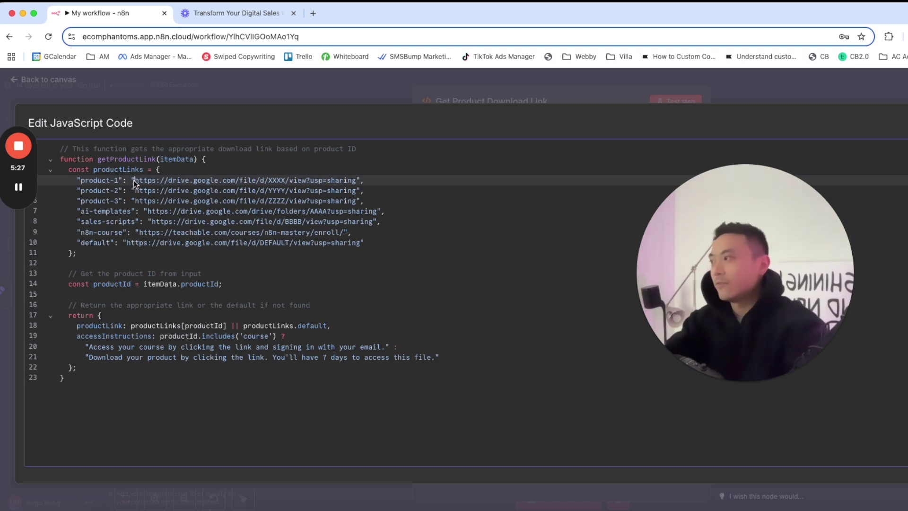
drag(134, 180, 362, 179)
click(632, 96)
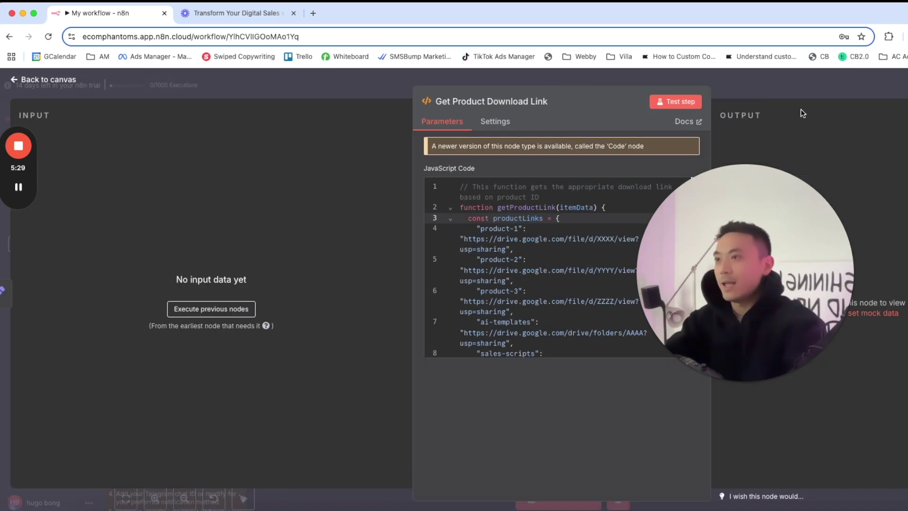
key(Escape)
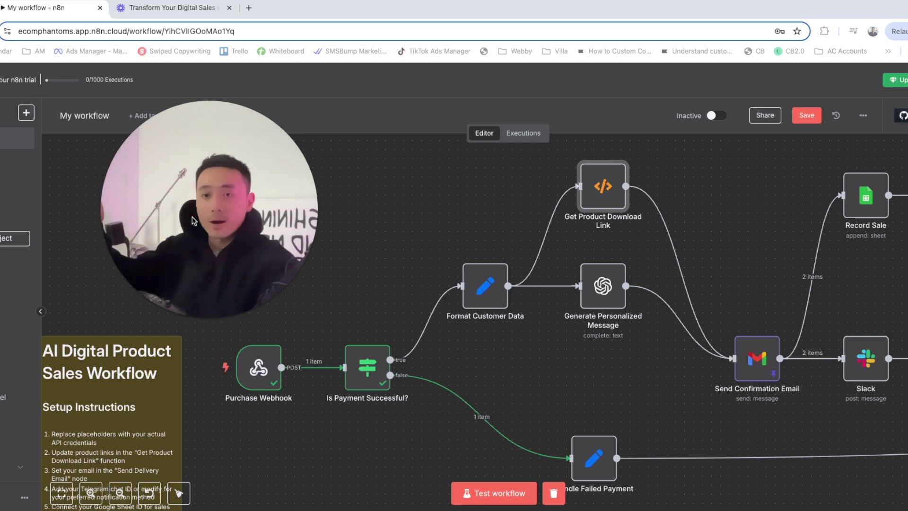
scroll(610, 197, down, 1)
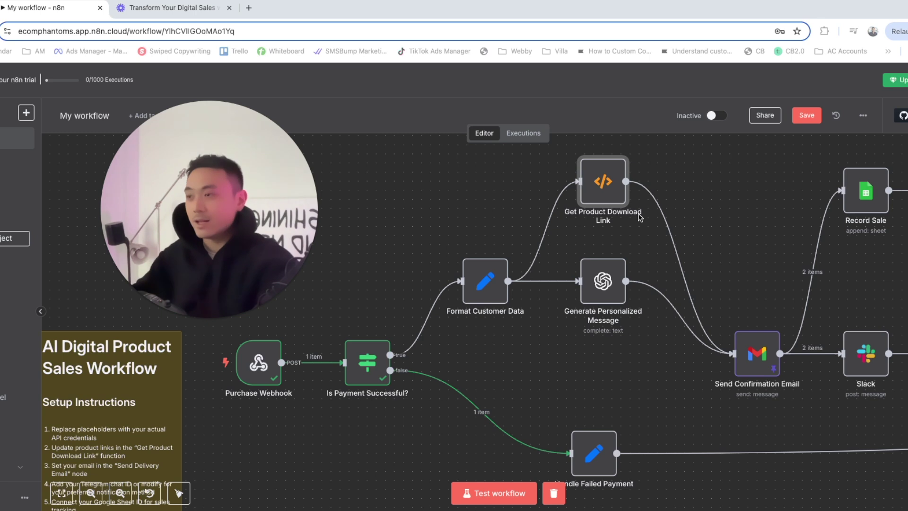
drag(608, 187, 607, 197)
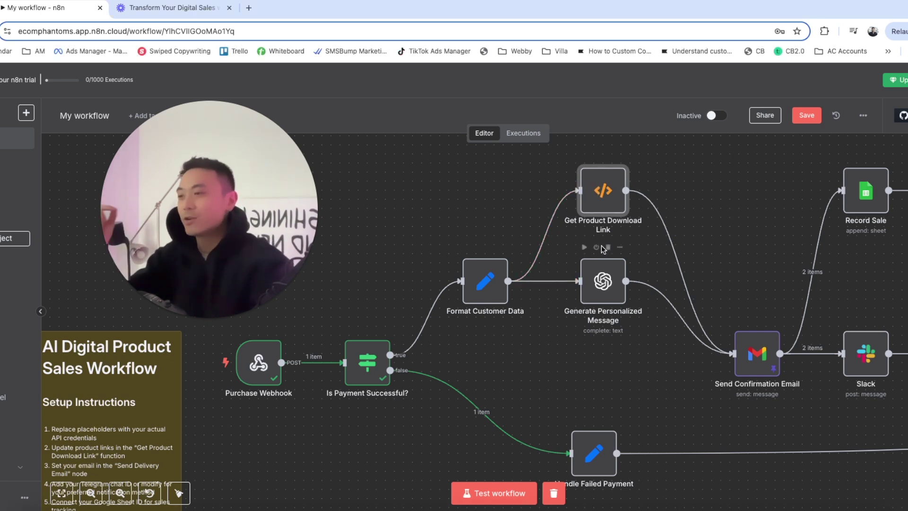
Review the Generate Personalized Message node's model choices, keeping chatgpt-4o-latest, and read its full prompt and options.
double_click(605, 281)
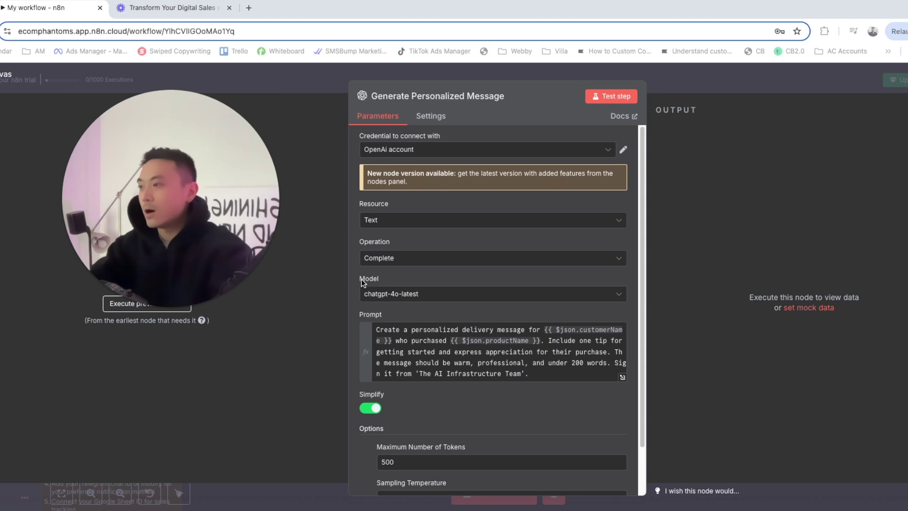
click(430, 293)
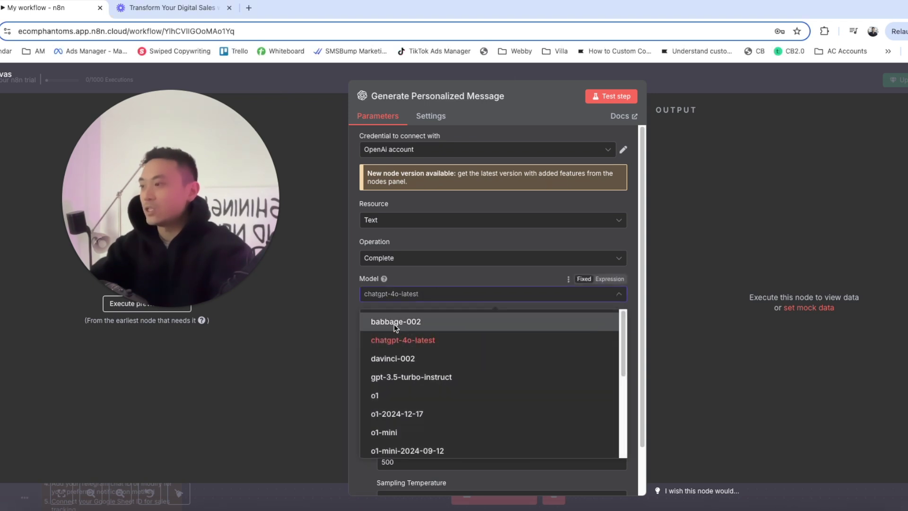
click(414, 339)
scroll(473, 286, down, 2)
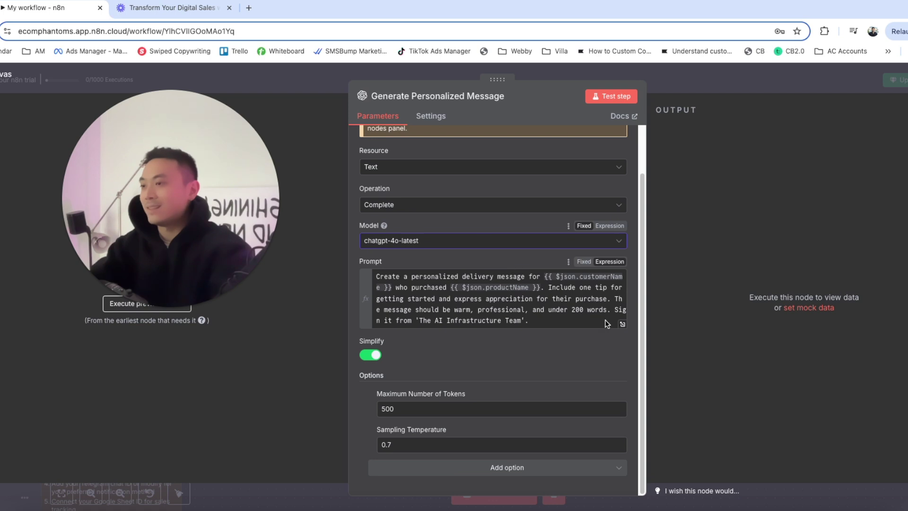
click(622, 324)
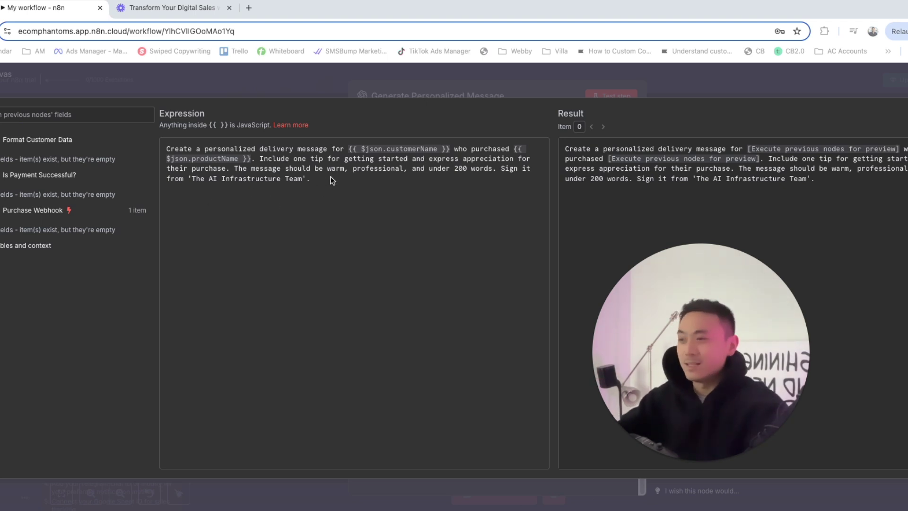
key(Escape)
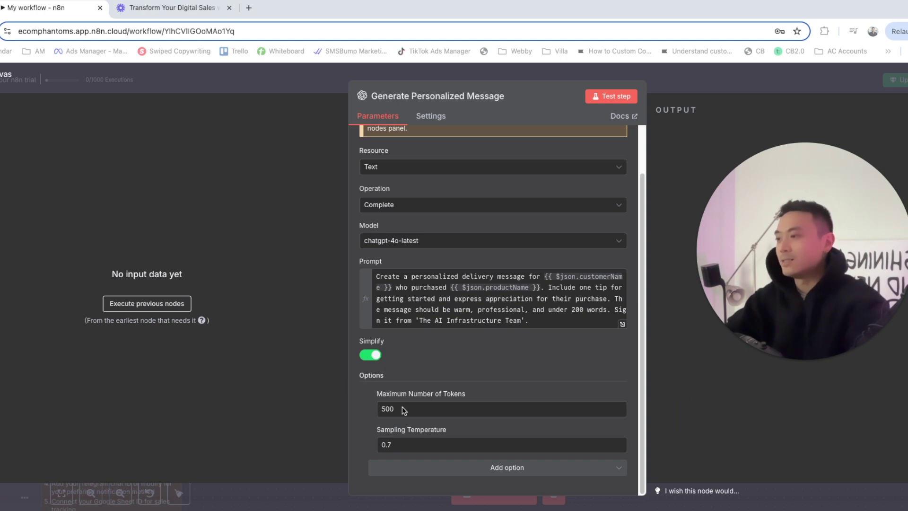
click(745, 86)
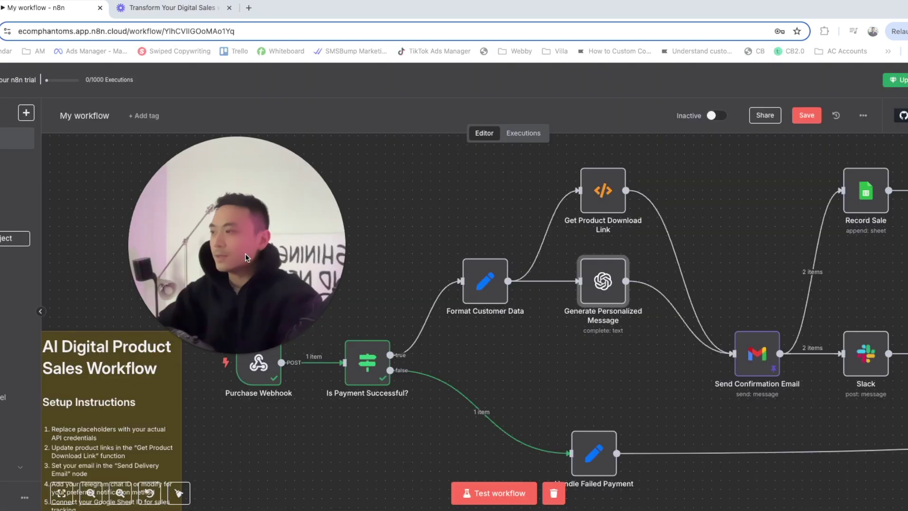
Search the node library for gmail without adding a node.
scroll(584, 391, right, 5)
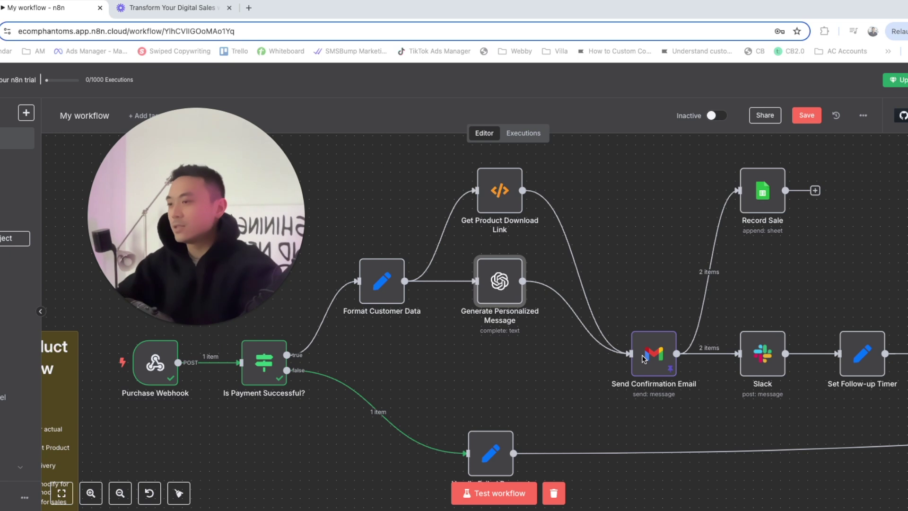
mouse_move(660, 348)
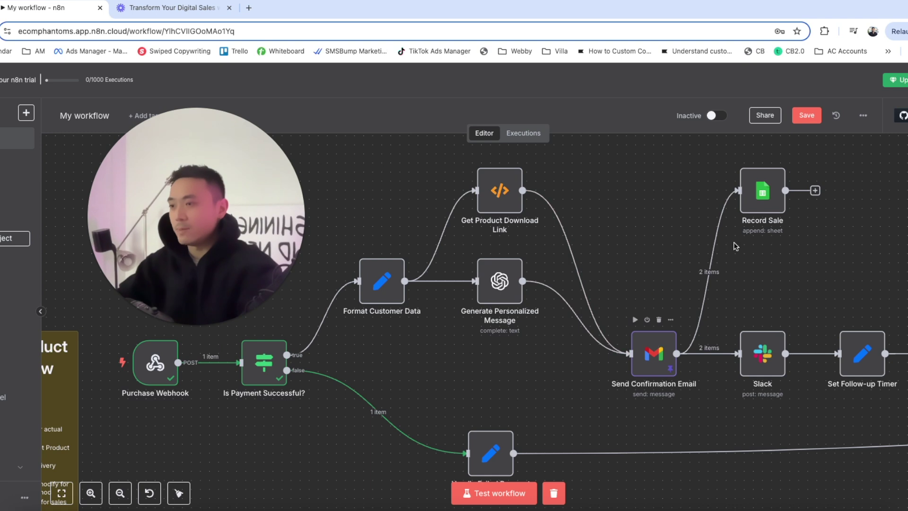
key(Tab)
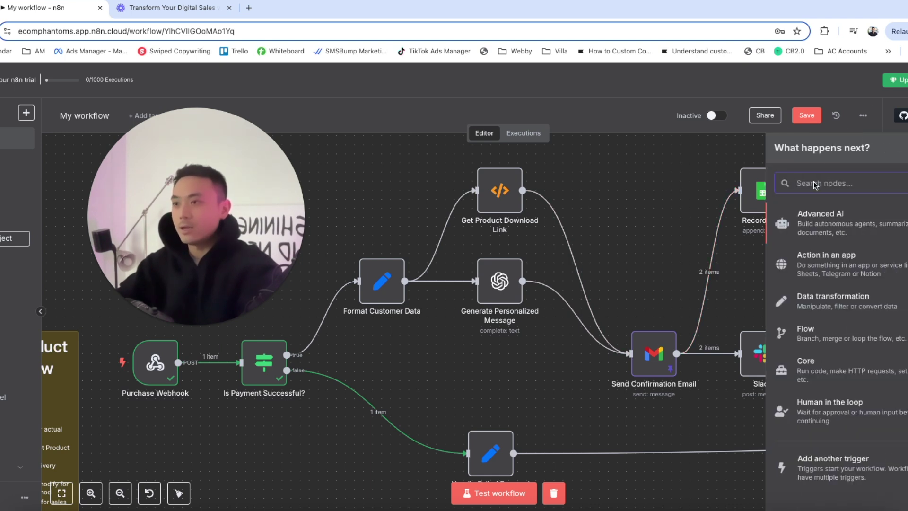
text(gmail)
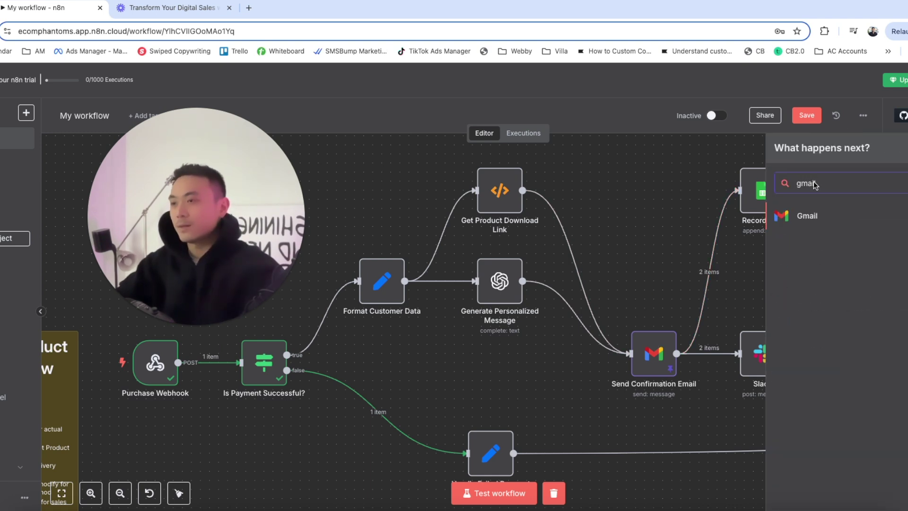
click(628, 222)
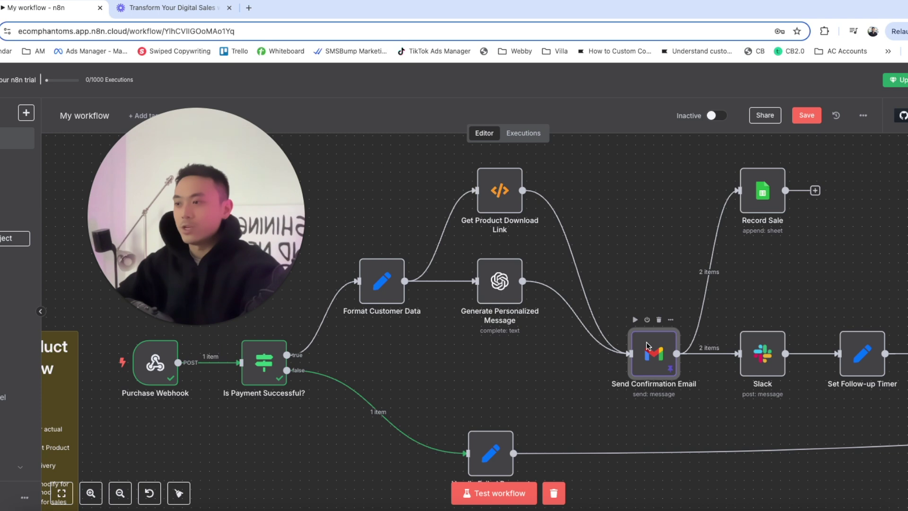
Review the Send Confirmation Email node and check the customerEmail value expression in the Format Customer Data node.
double_click(653, 353)
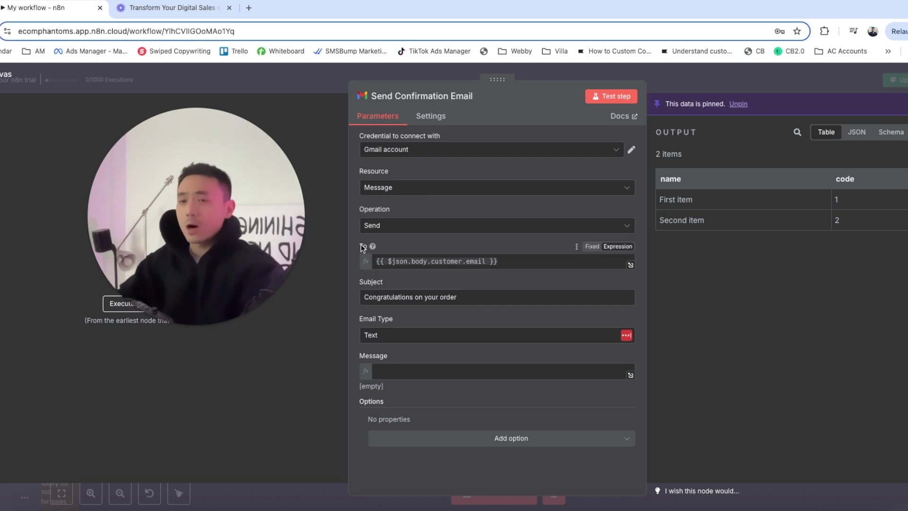
click(685, 83)
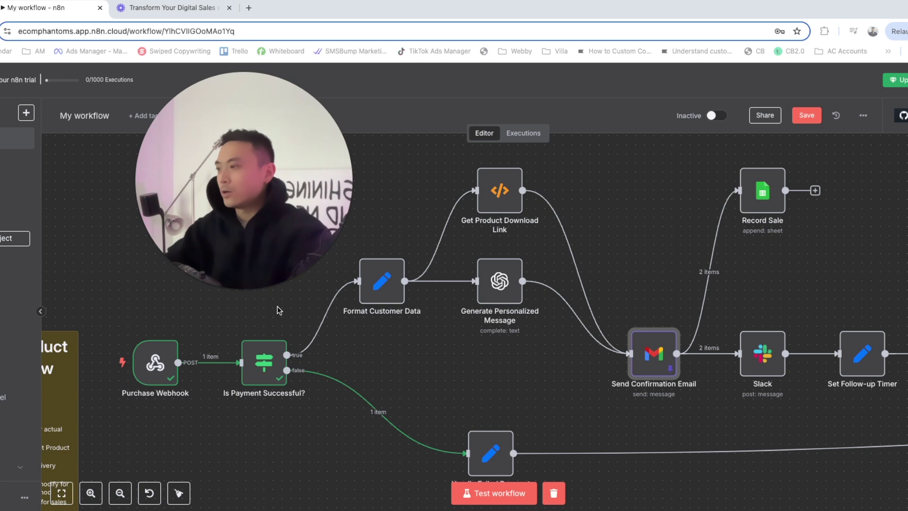
double_click(383, 284)
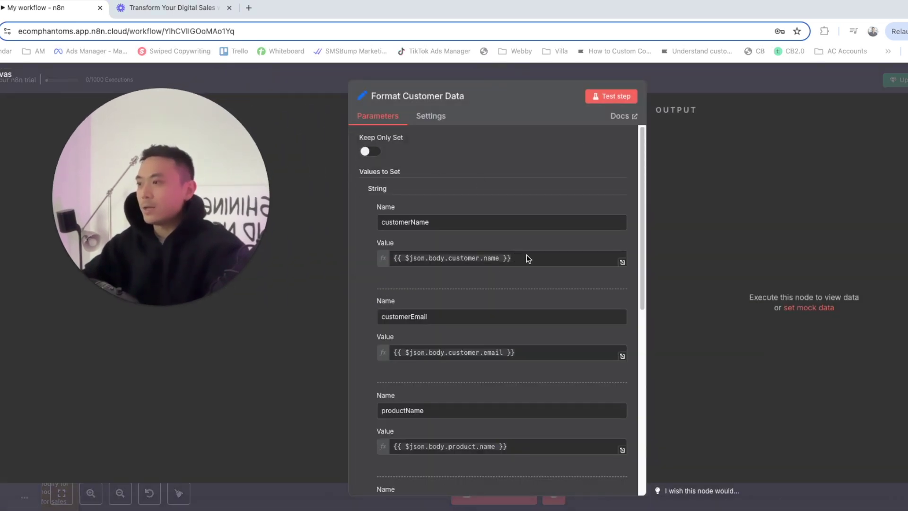
scroll(528, 257, down, 3)
triple_click(532, 275)
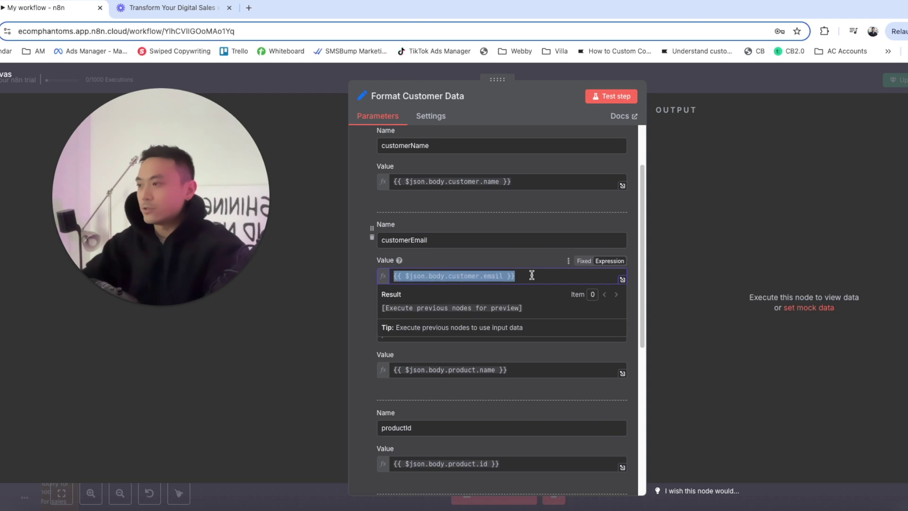
click(676, 86)
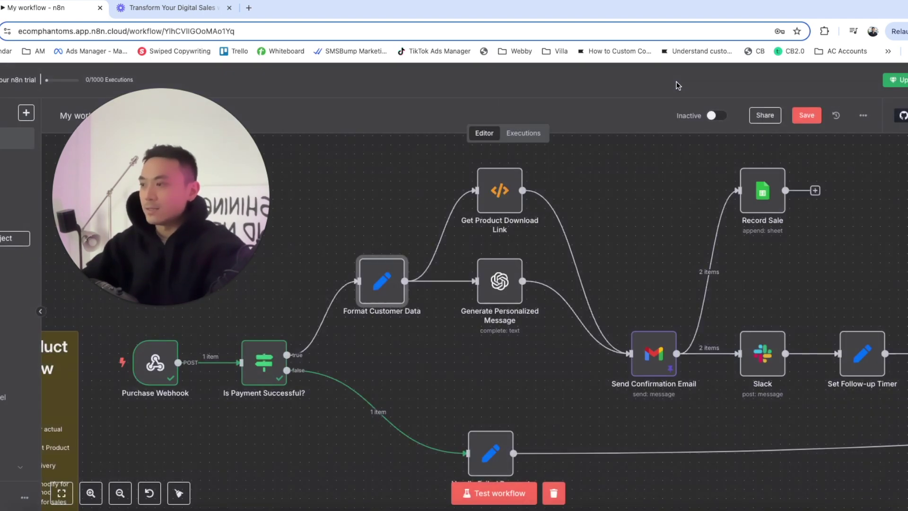
Examine the recipient expression and the email type choices in the Send Confirmation Email node, and return to the canvas.
double_click(653, 359)
click(503, 261)
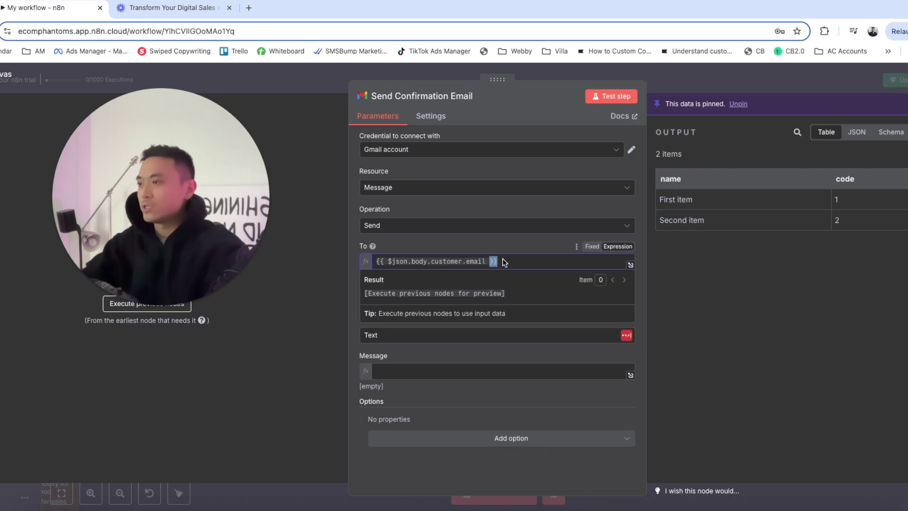
click(502, 244)
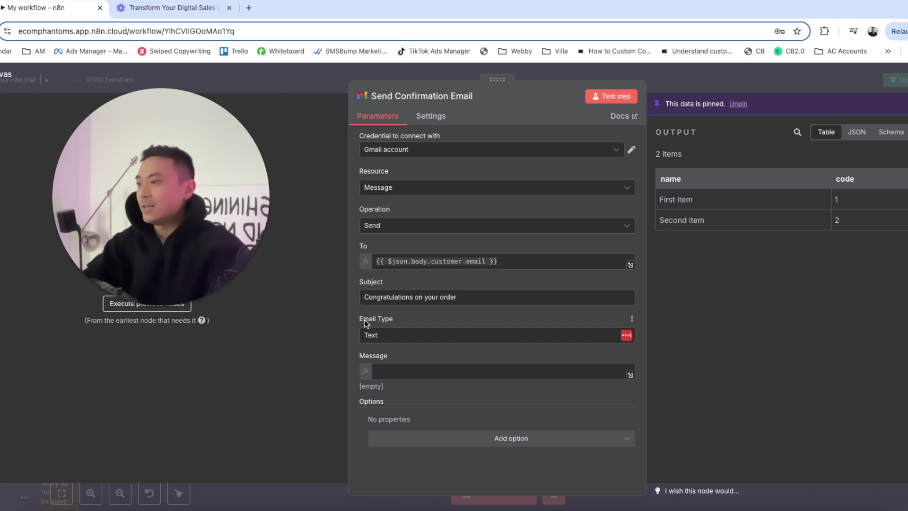
click(385, 337)
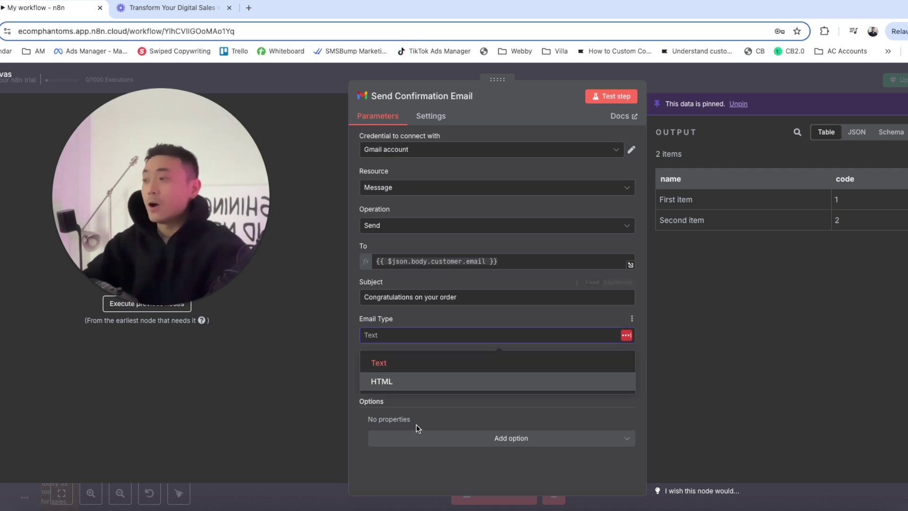
click(750, 76)
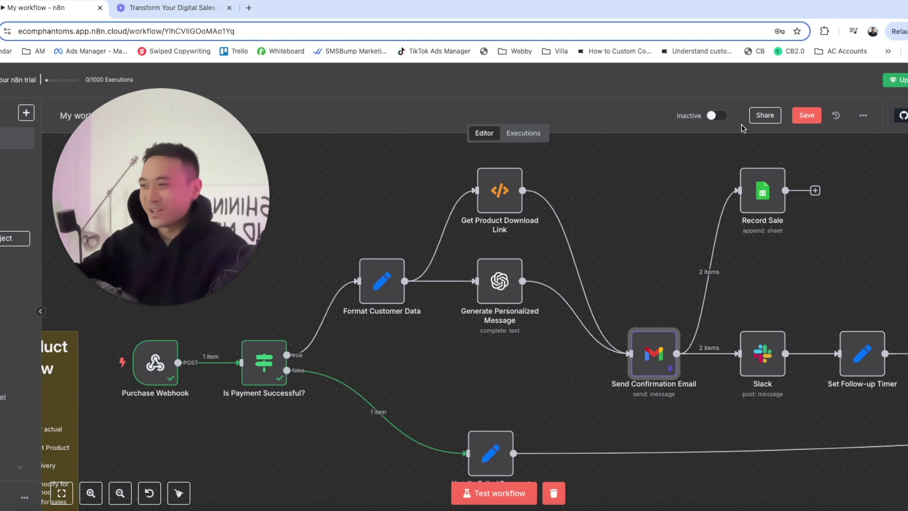
Look over the Google Sheets settings in the Record Sale node and return to the canvas.
scroll(463, 317, right, 5)
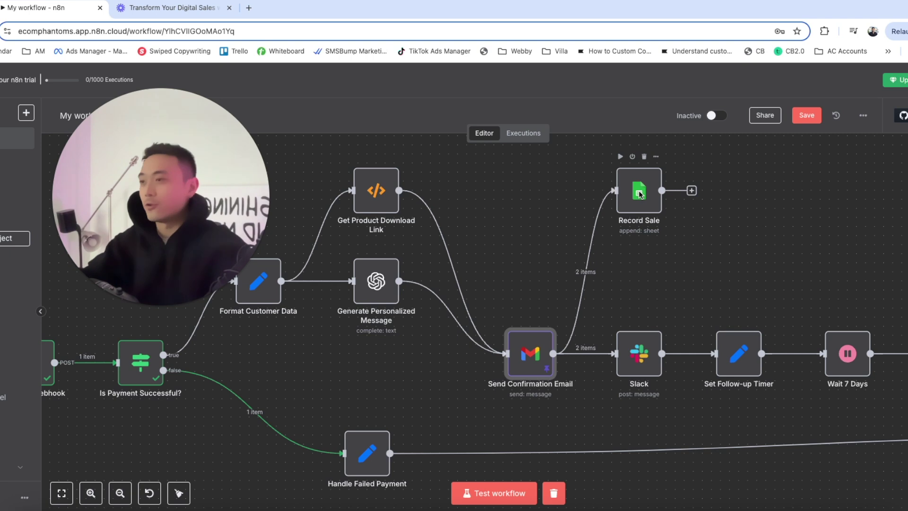
drag(645, 192, 645, 200)
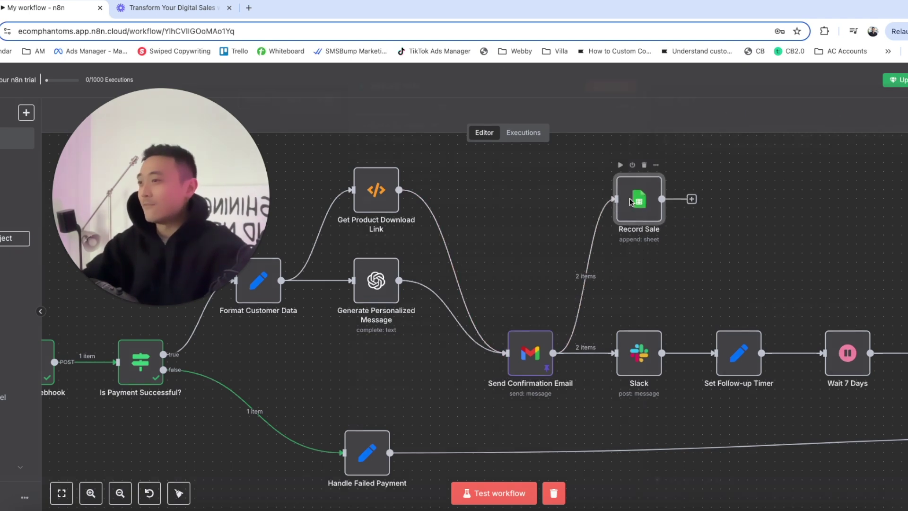
double_click(629, 198)
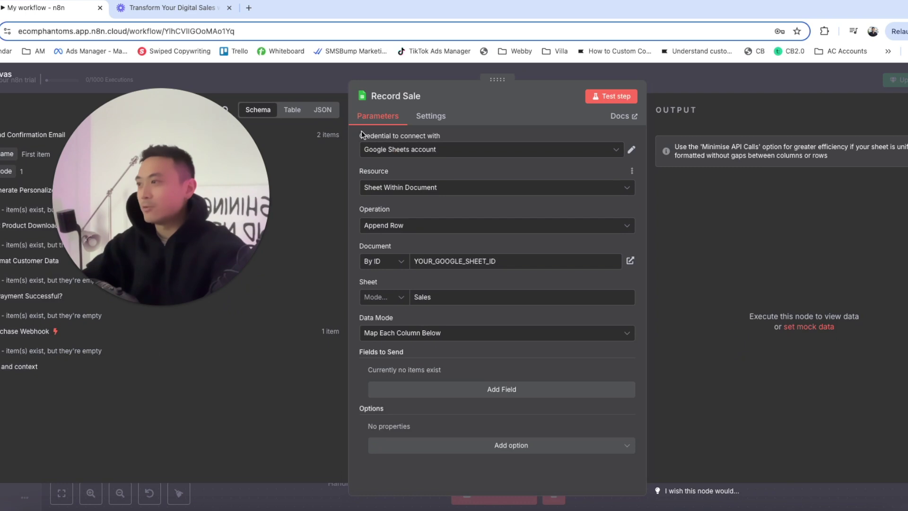
click(750, 77)
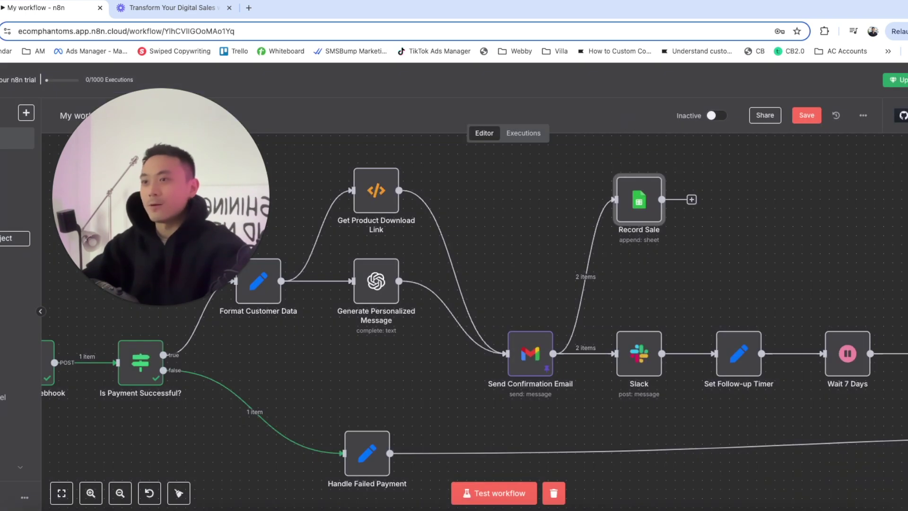
Search the node library for sheets without adding a node.
key(Tab)
text(sheets)
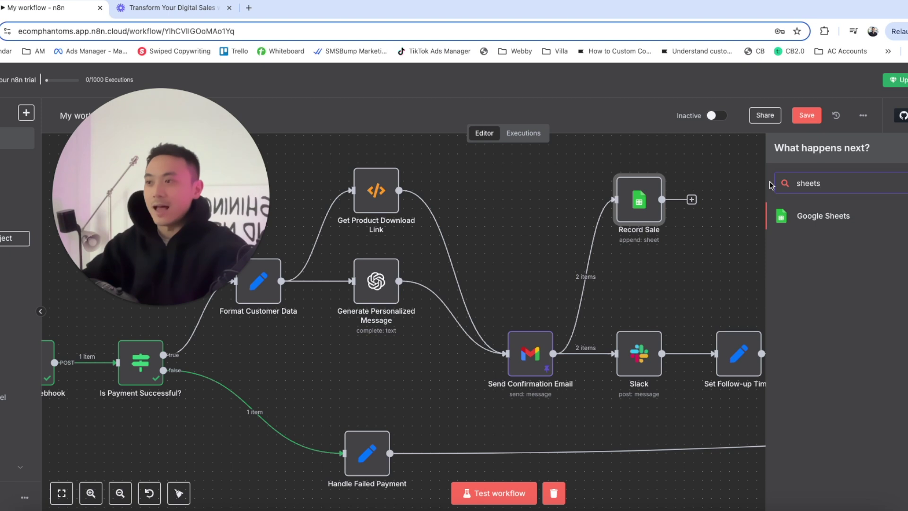
key(Escape)
In the Record Sale node, check the credential and resource settings and set the operation to Create.
double_click(651, 214)
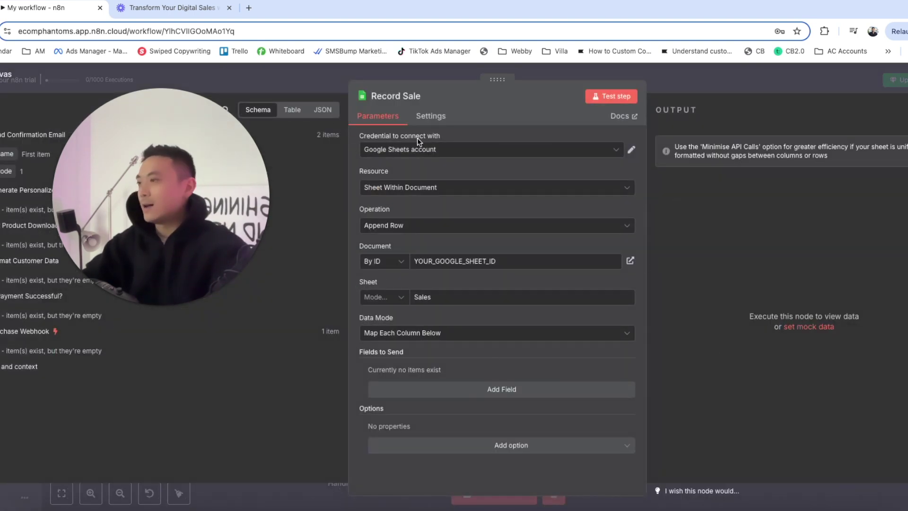
click(445, 148)
click(378, 151)
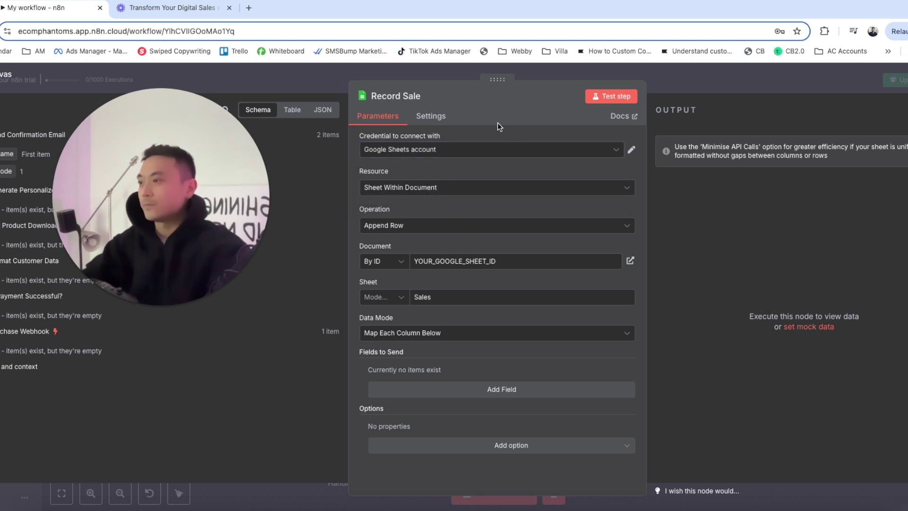
click(419, 188)
click(408, 231)
click(416, 226)
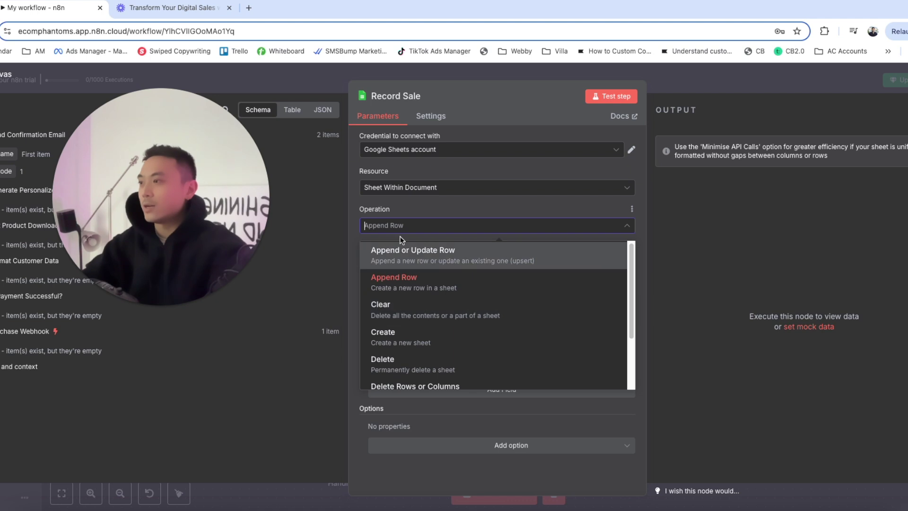
scroll(452, 323, down, 1)
click(449, 326)
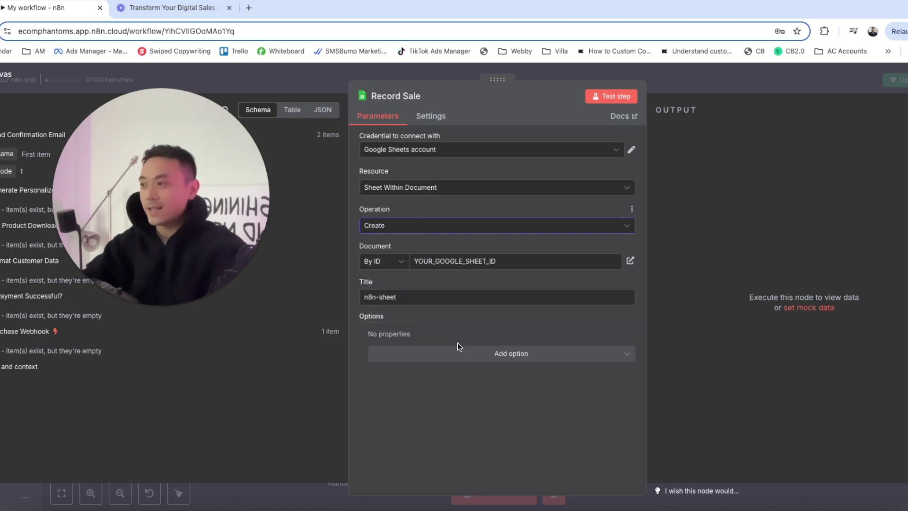
Leave the Record Sale node, then check the credential and the message destination choices in the Slack node and return to the canvas.
click(743, 74)
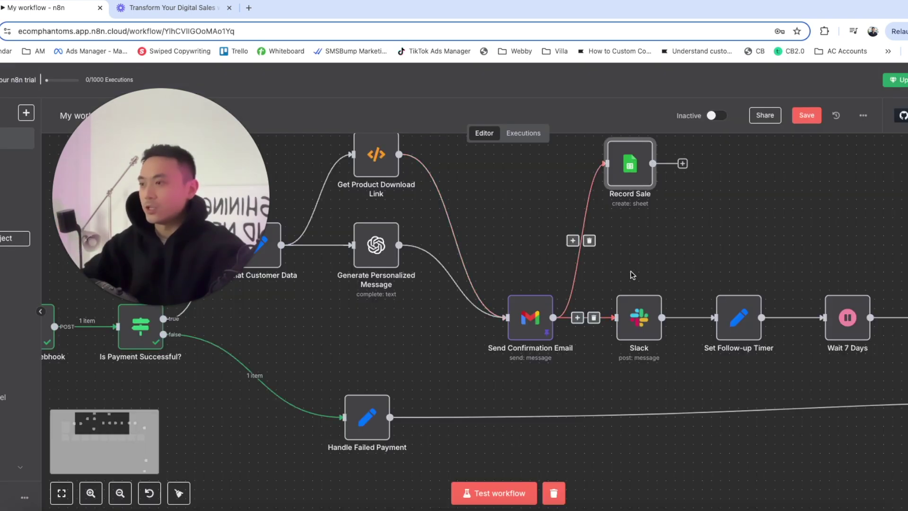
scroll(615, 264, down, 2)
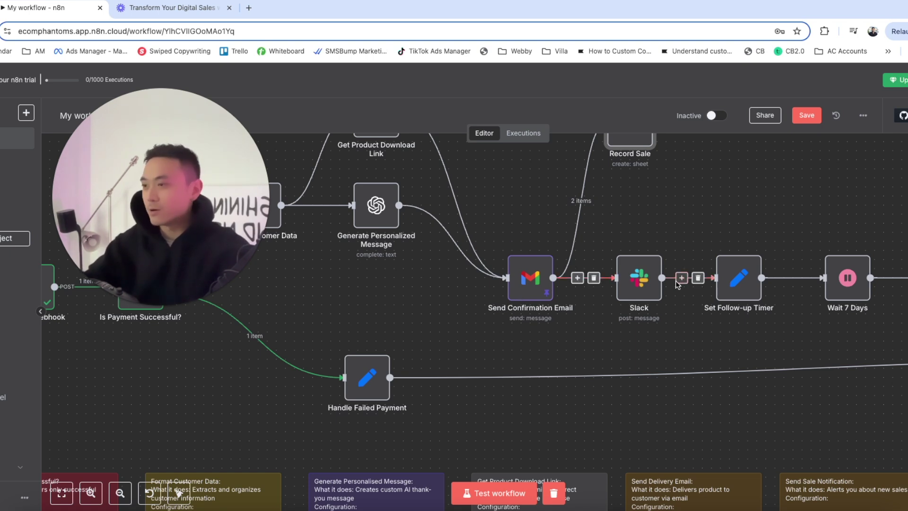
double_click(641, 273)
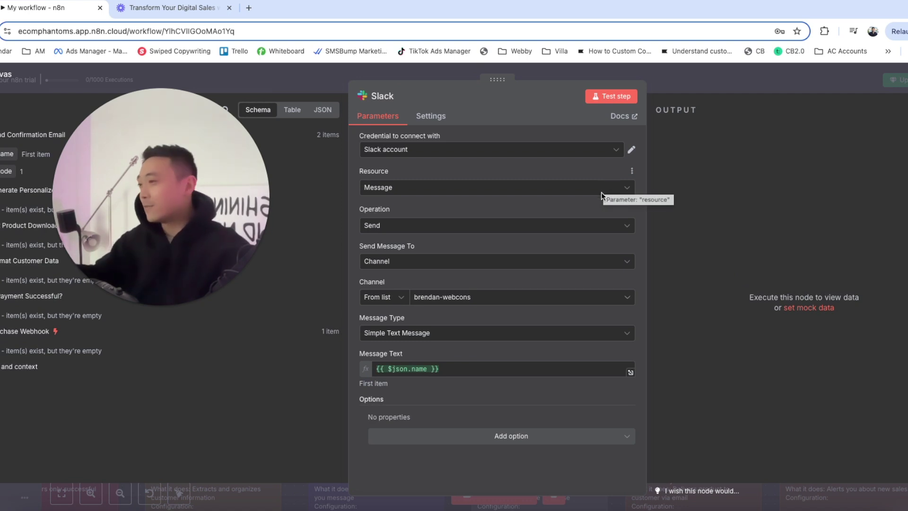
click(507, 149)
click(424, 172)
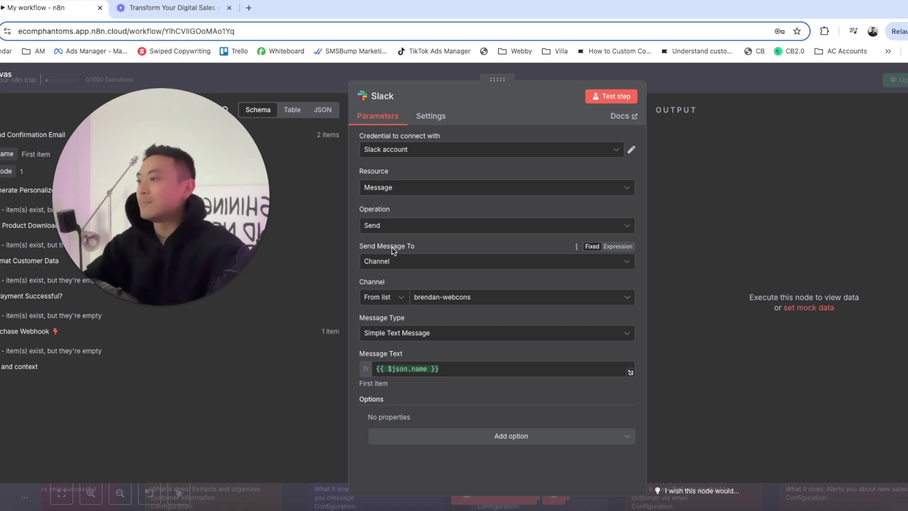
click(397, 261)
click(400, 262)
click(401, 263)
click(457, 289)
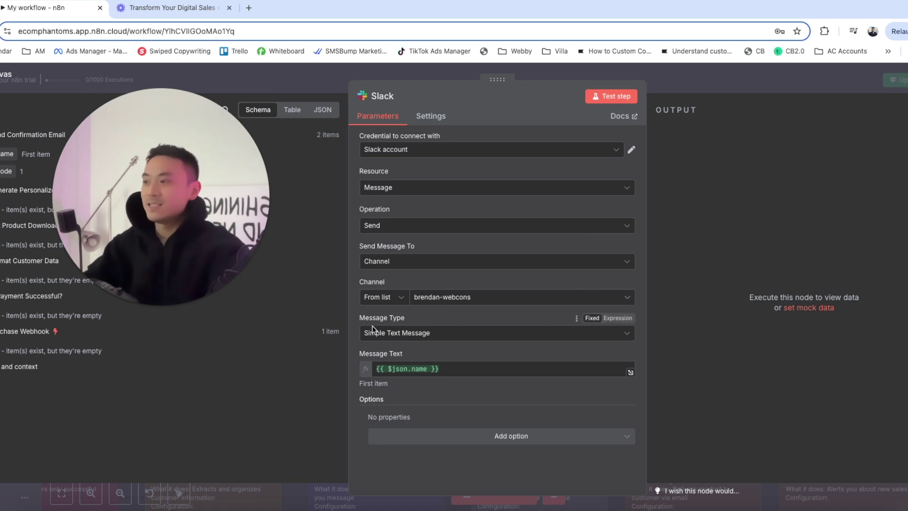
key(Escape)
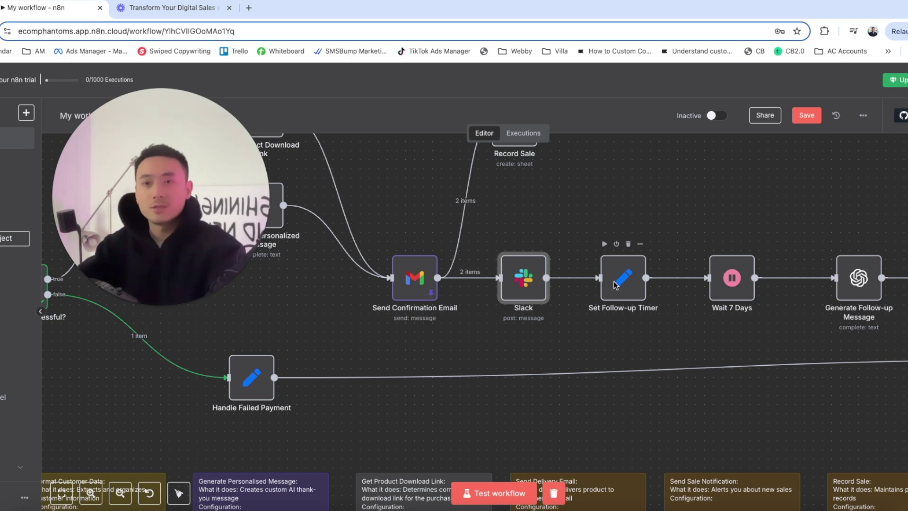
Look over the values set in the Set Follow-up Timer node and return to the canvas.
mouse_move(687, 281)
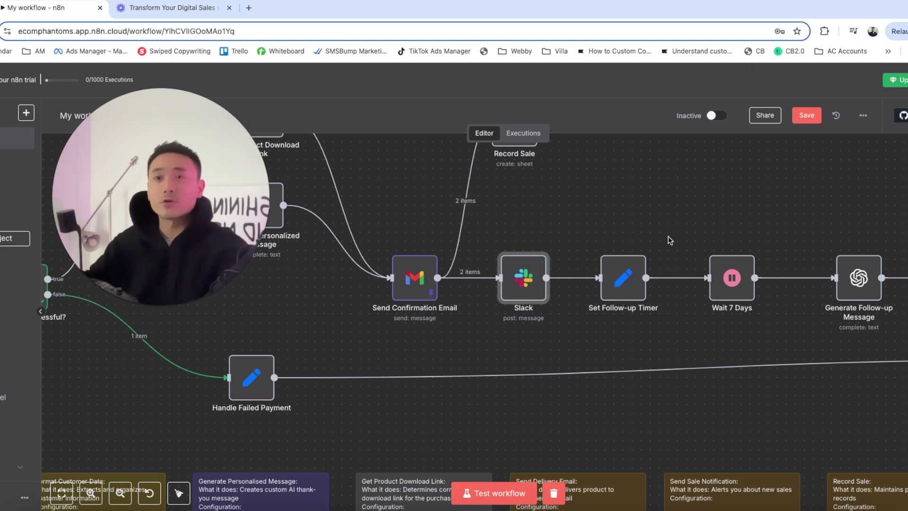
scroll(633, 178, right, 3)
double_click(493, 281)
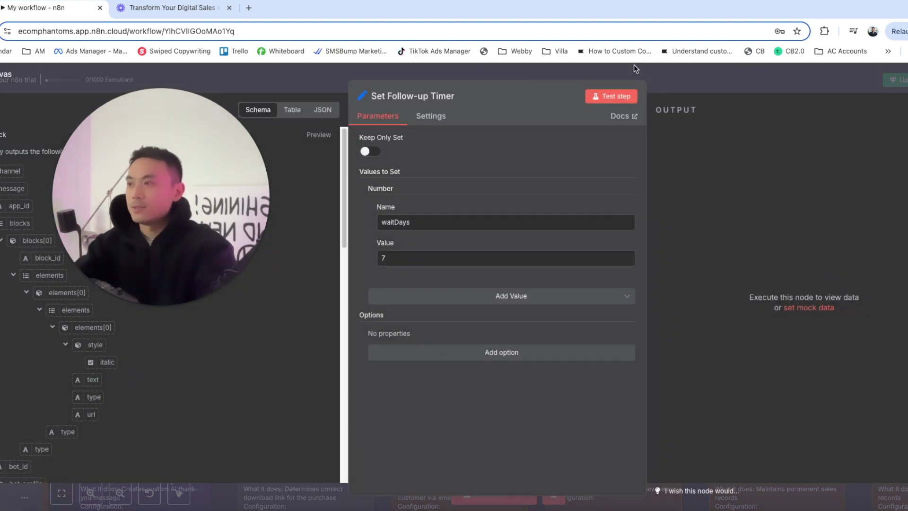
click(681, 82)
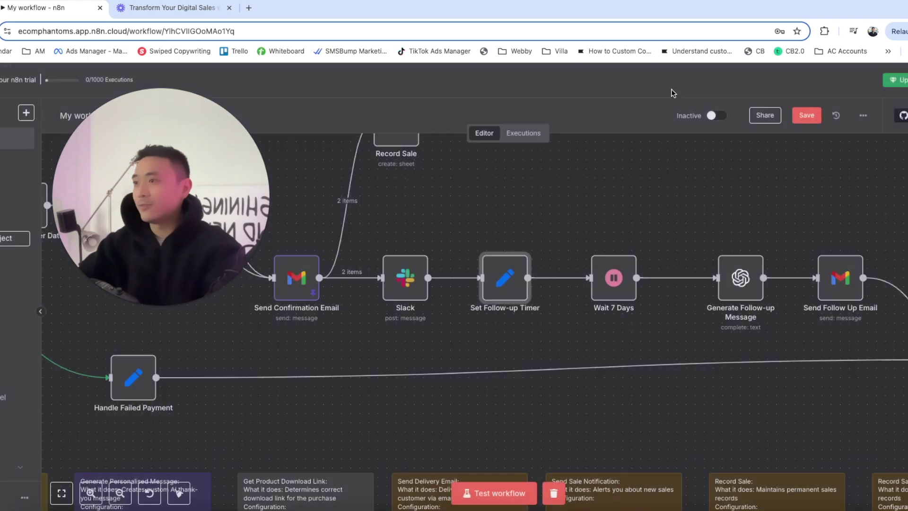
Search the node library for wait without adding a node.
scroll(423, 331, right, 2)
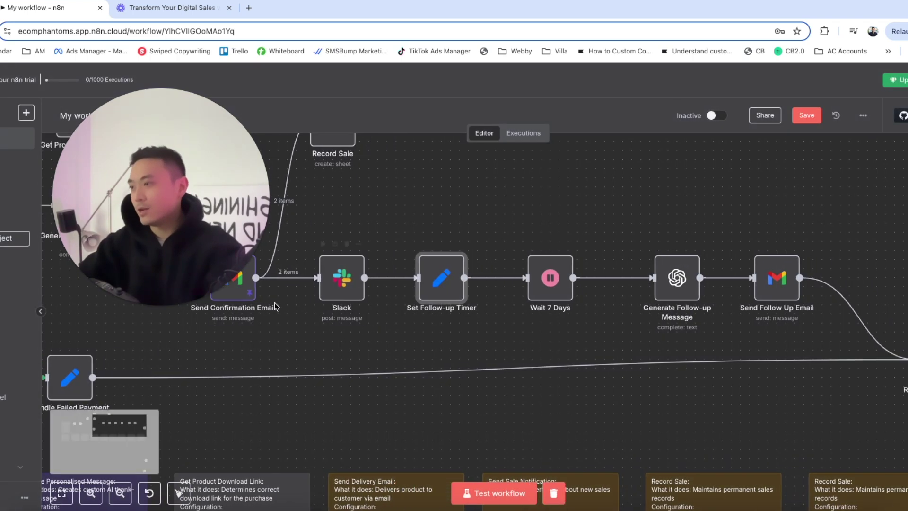
key(Tab)
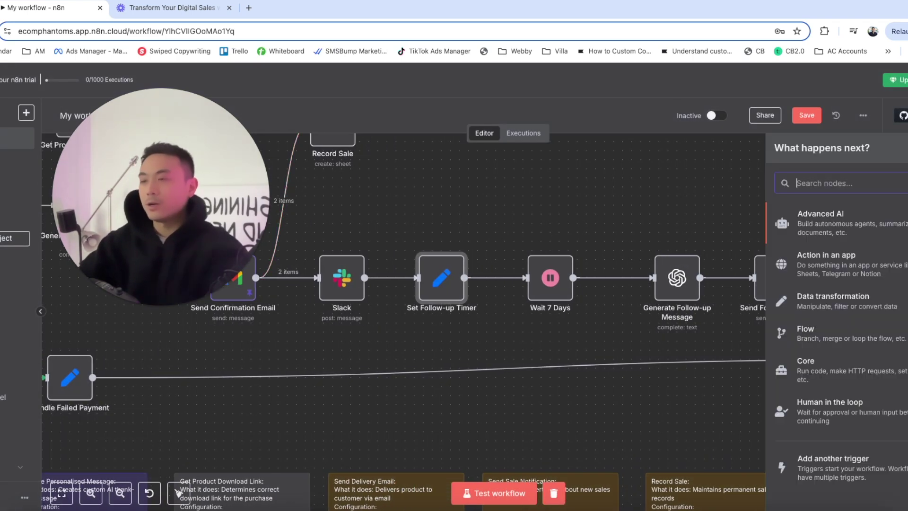
key(Escape)
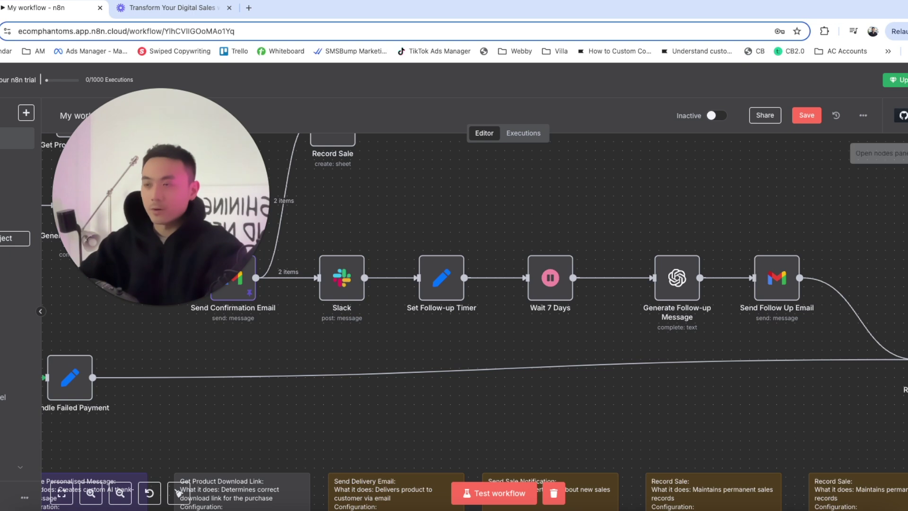
key(Tab)
text(wait)
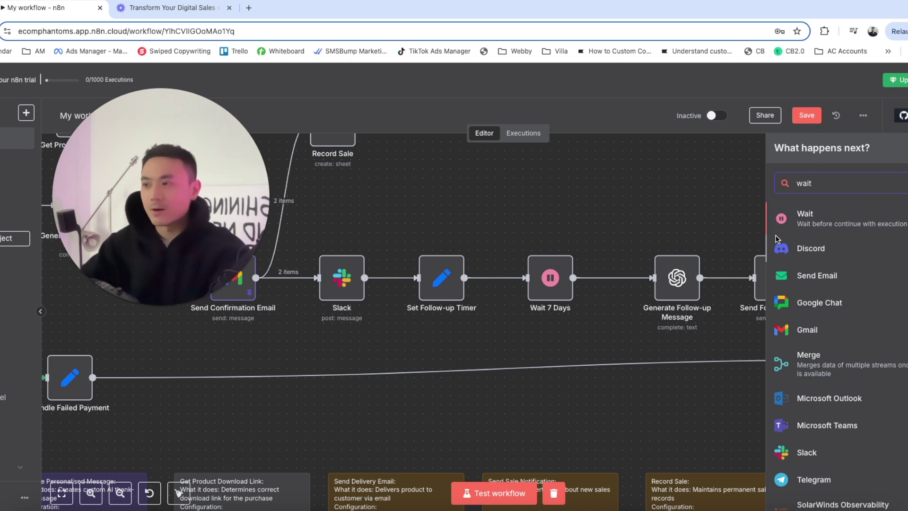
Examine the resume setting and wait amount in the Wait 7 Days node, and compare them with the Set Follow-up Timer values.
double_click(544, 284)
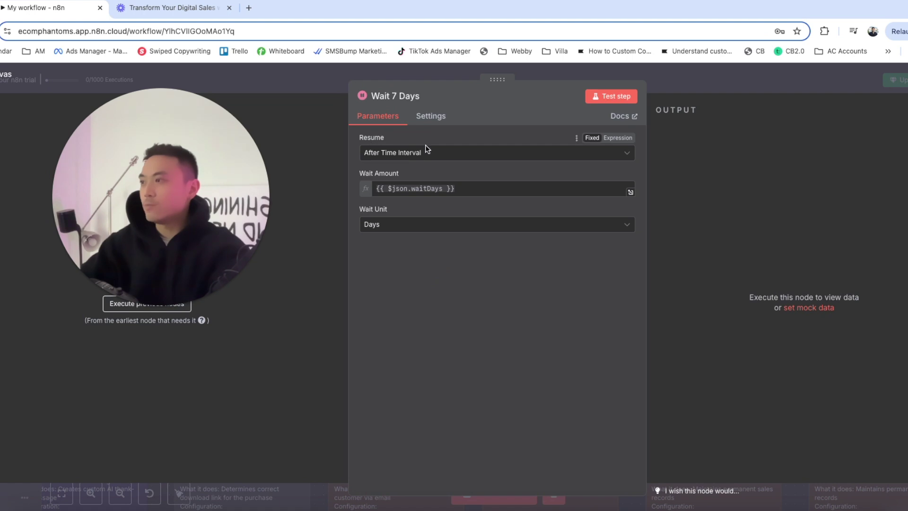
click(425, 147)
click(428, 181)
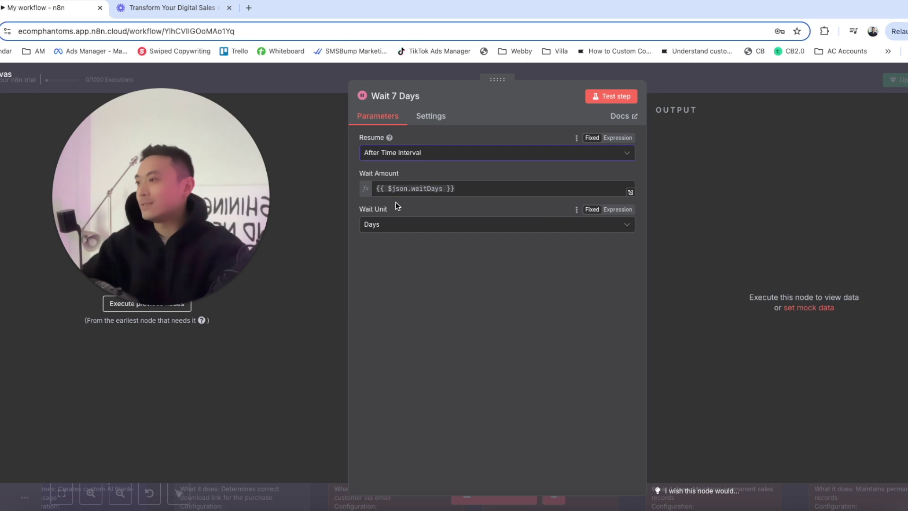
click(690, 89)
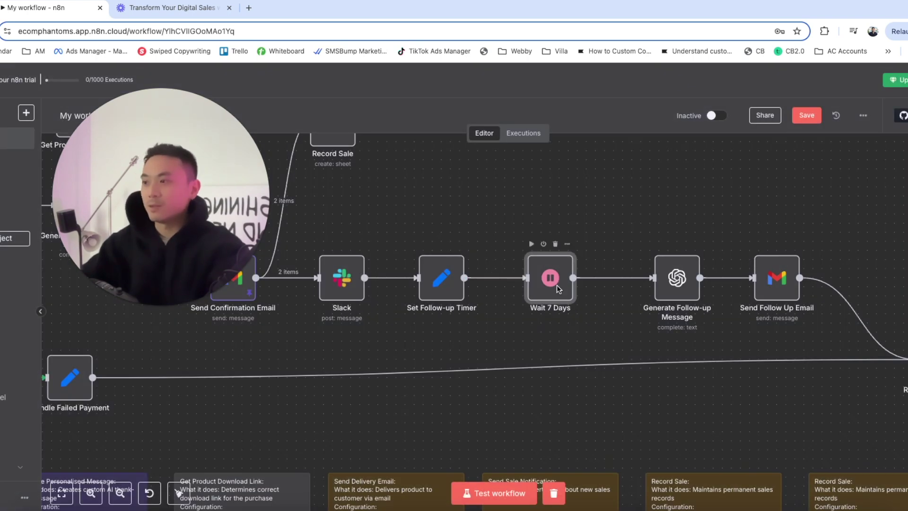
double_click(443, 280)
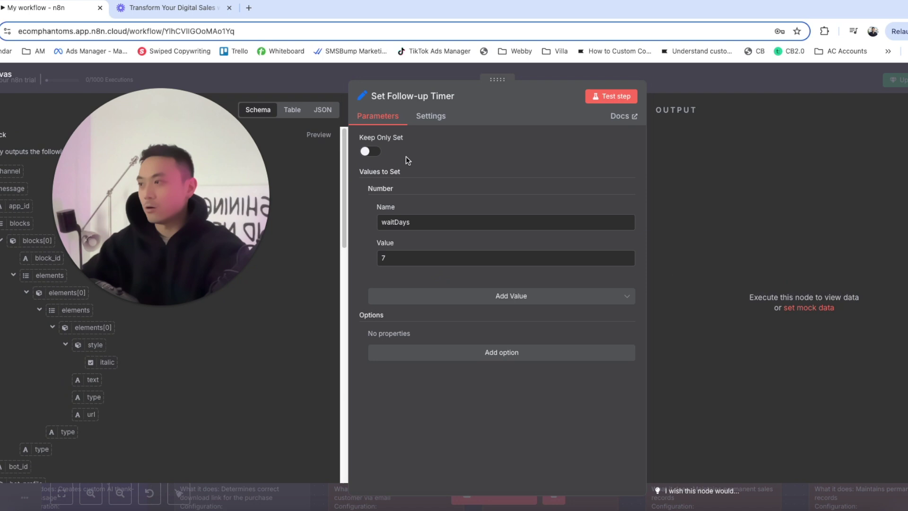
click(724, 81)
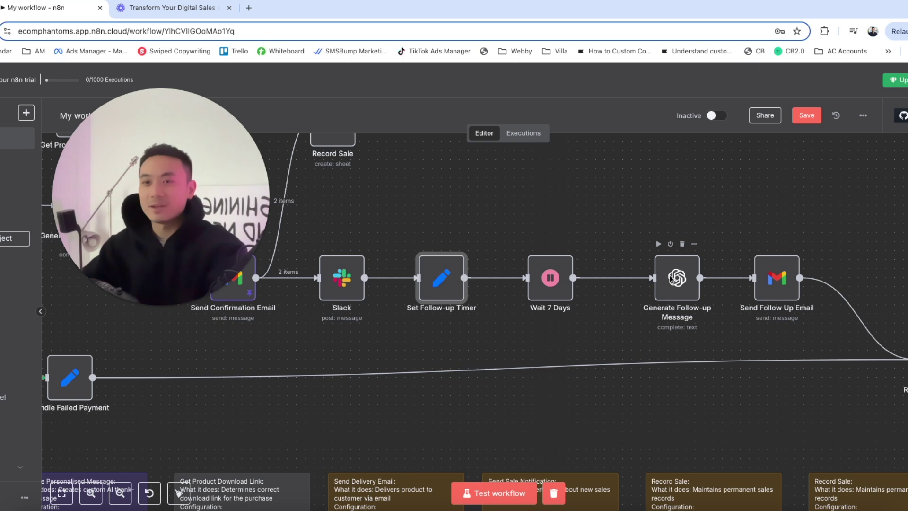
Move the Generate Follow-up Message node closer to Wait 7 Days, and read its full prompt in the expression editor.
drag(669, 276, 639, 280)
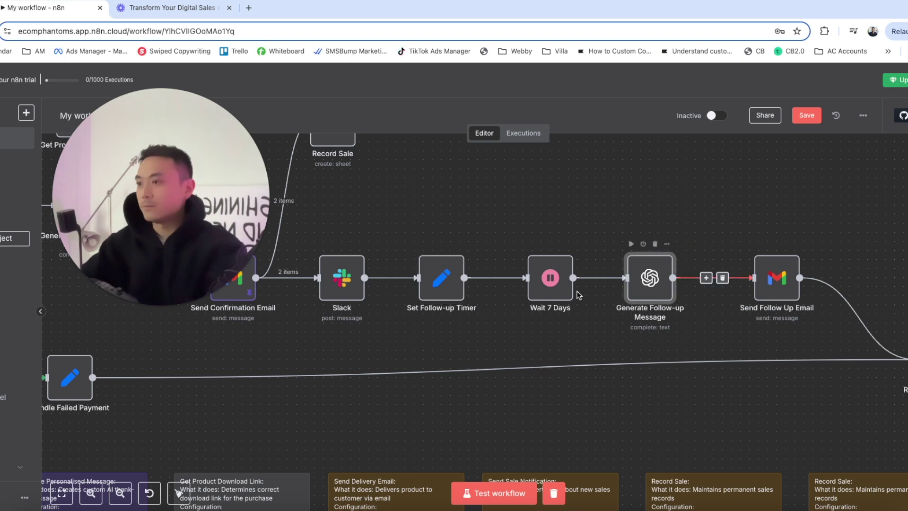
double_click(646, 276)
scroll(514, 279, down, 2)
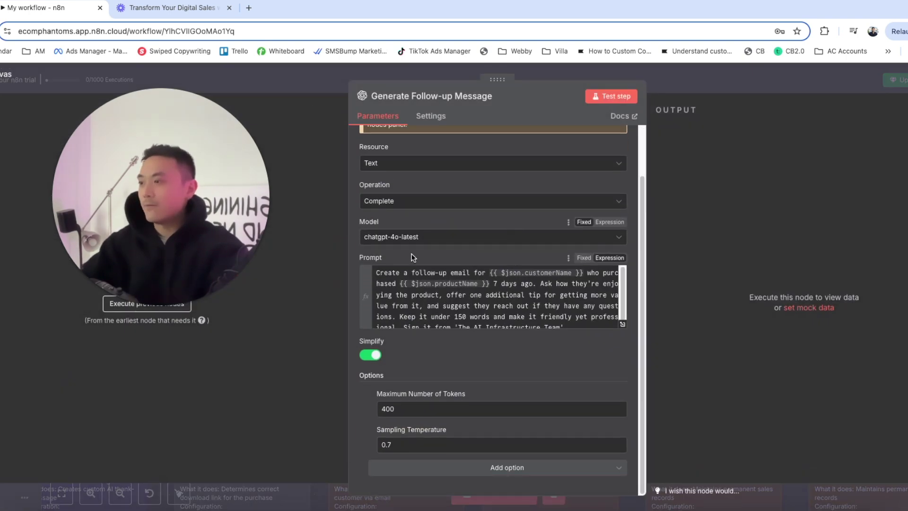
scroll(416, 269, up, 2)
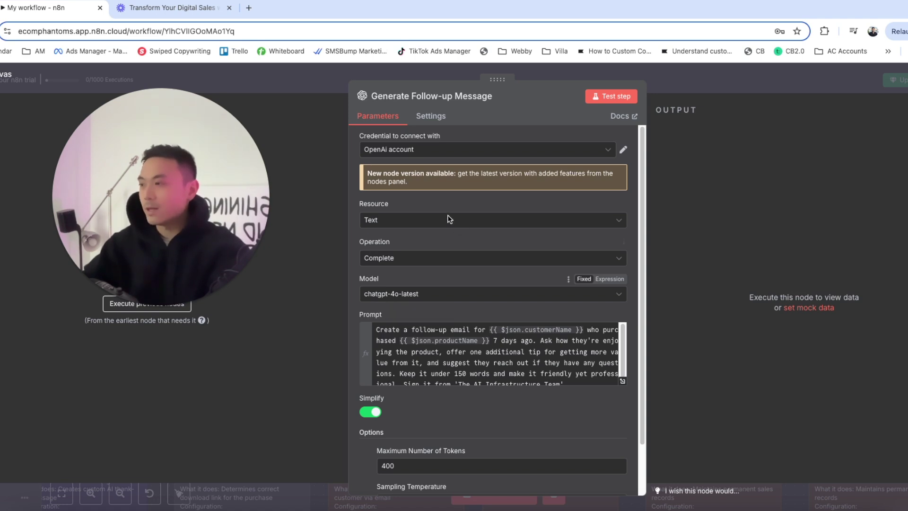
click(622, 381)
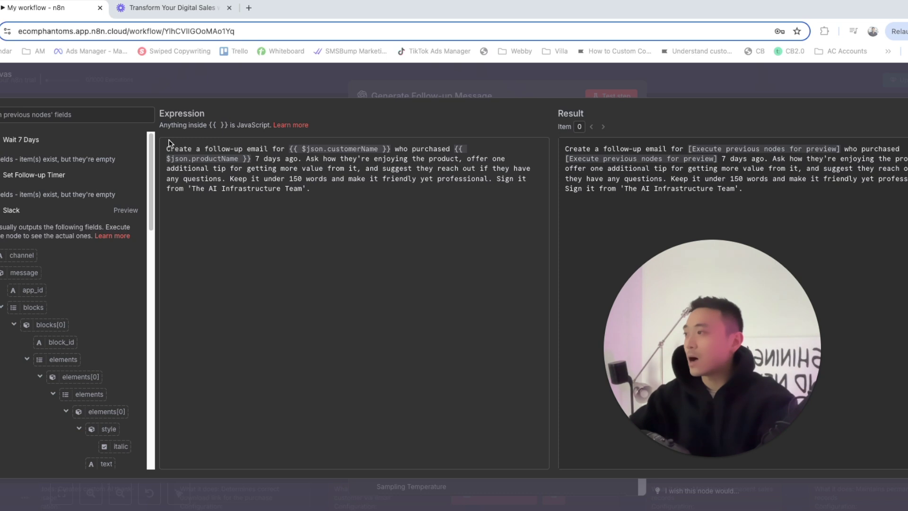
click(701, 89)
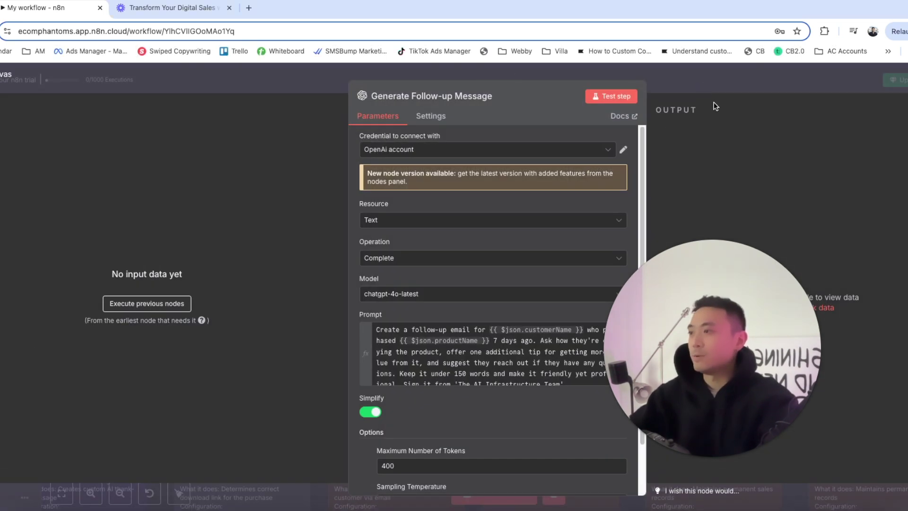
click(725, 80)
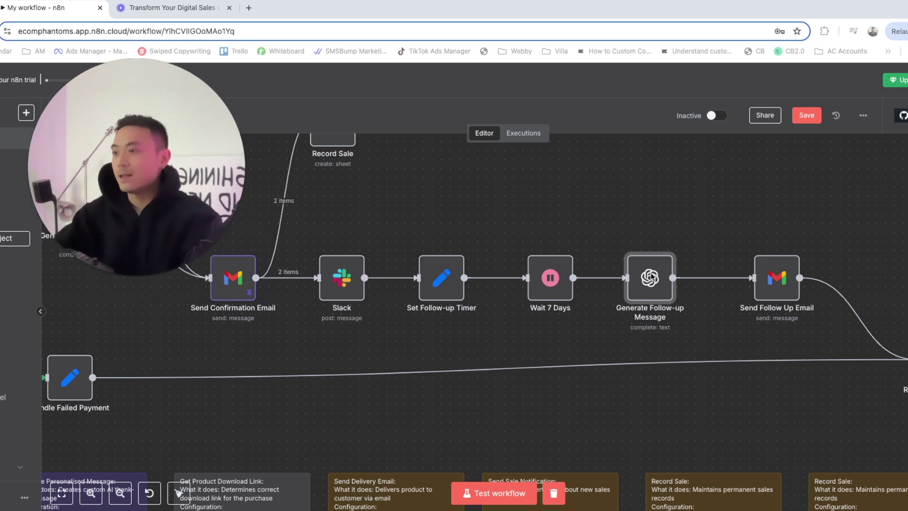
Examine the recipient expression in the Send Follow Up Email node and return to the canvas.
mouse_move(648, 271)
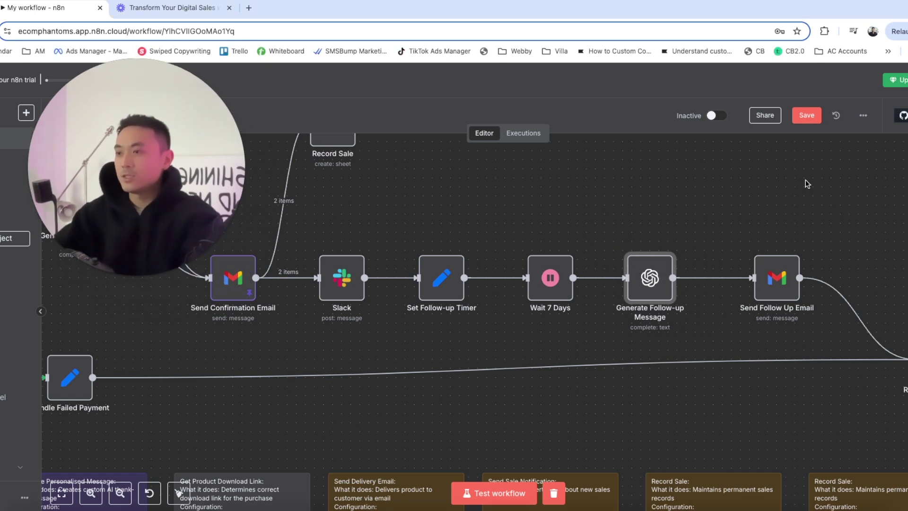
scroll(717, 237, right, 3)
scroll(716, 236, right, 2)
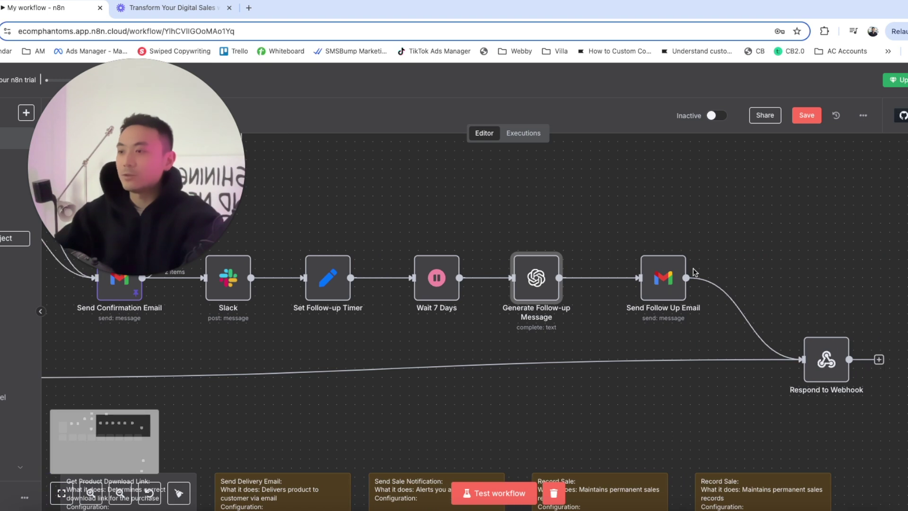
double_click(664, 276)
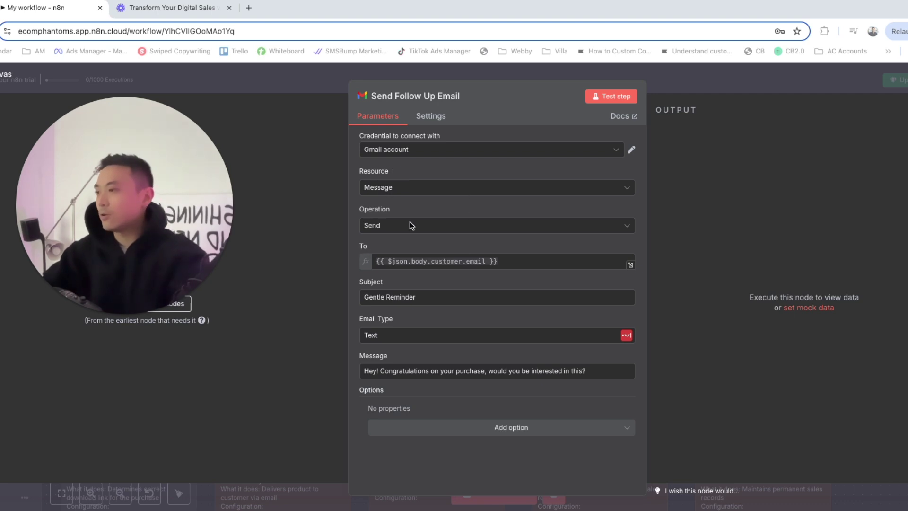
triple_click(503, 263)
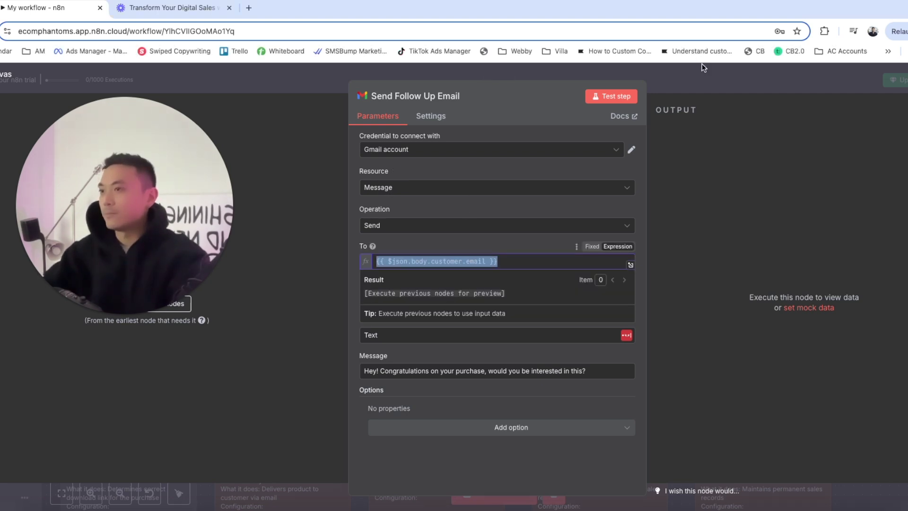
key(Escape)
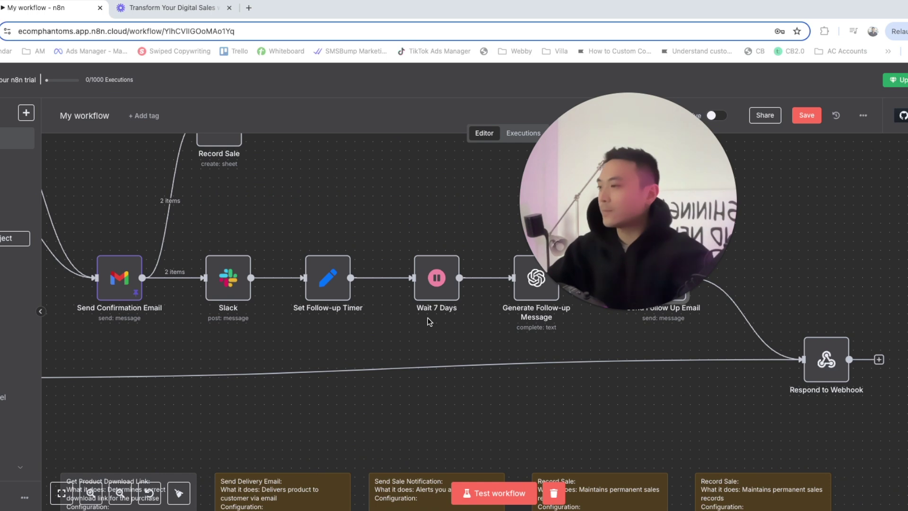
Check the customerEmail value expression in the Format Customer Data node and return to the canvas.
key(1)
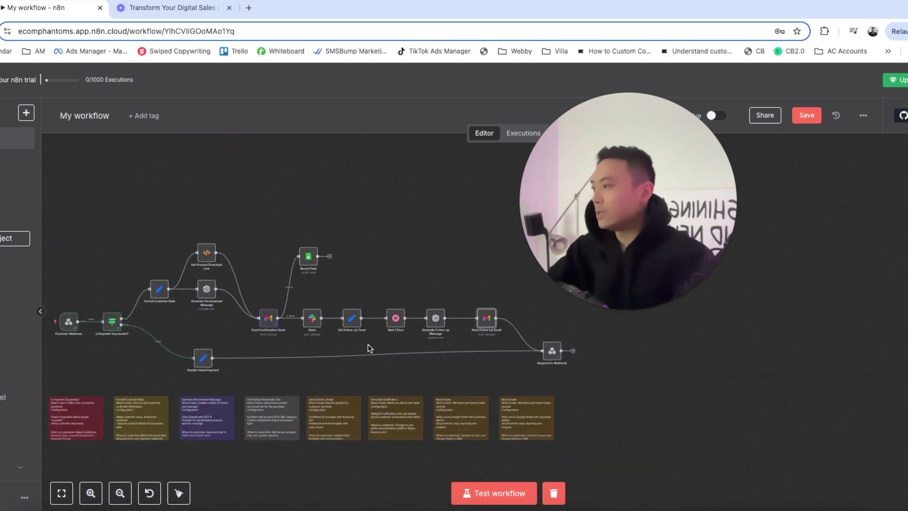
scroll(364, 290, up, 5)
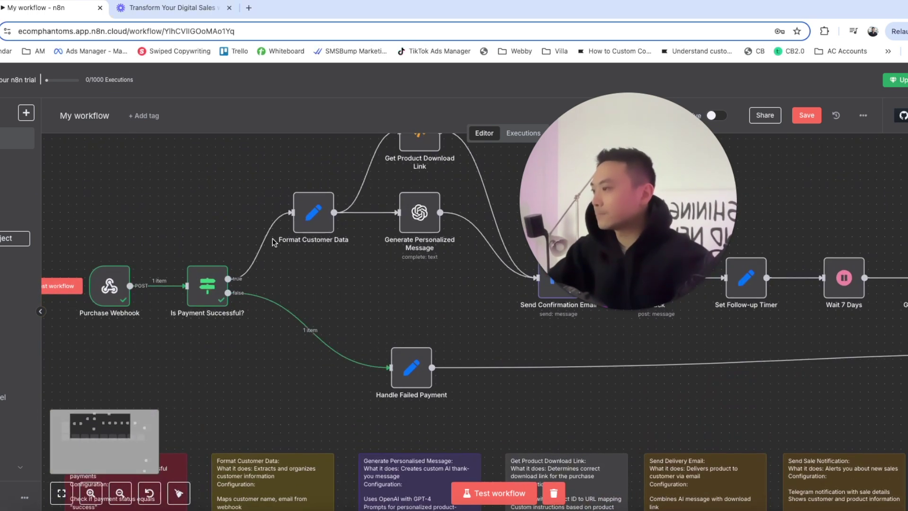
double_click(316, 215)
scroll(427, 387, down, 1)
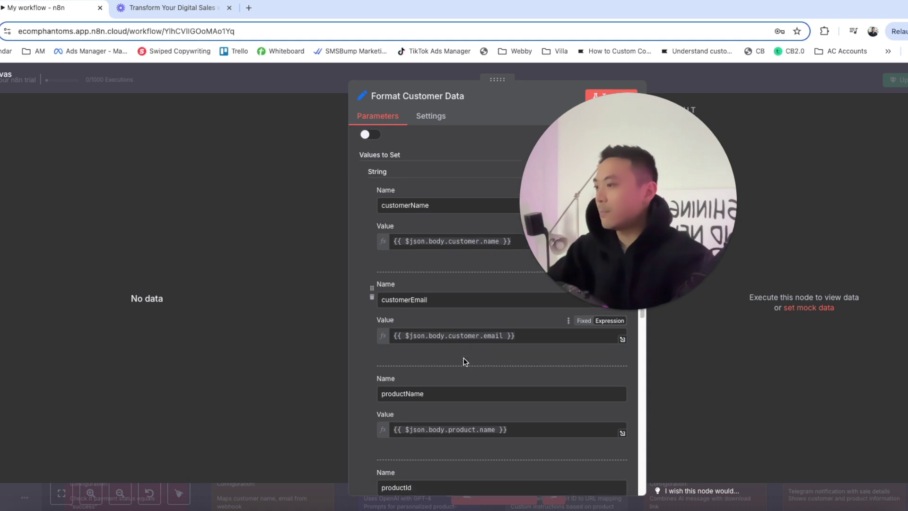
triple_click(501, 334)
click(754, 72)
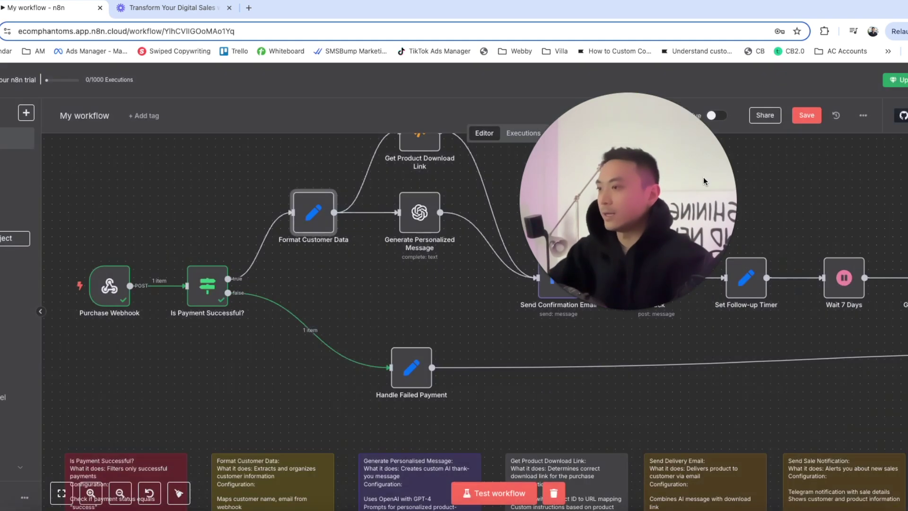
Recheck the recipient expression against the customer email mapping in the Send Follow Up Email node, and close its settings.
scroll(703, 260, up, 4)
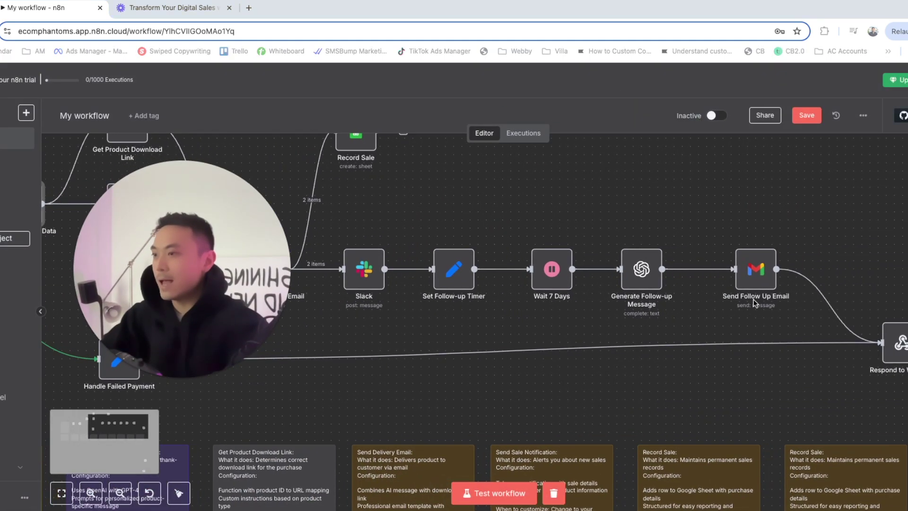
double_click(756, 276)
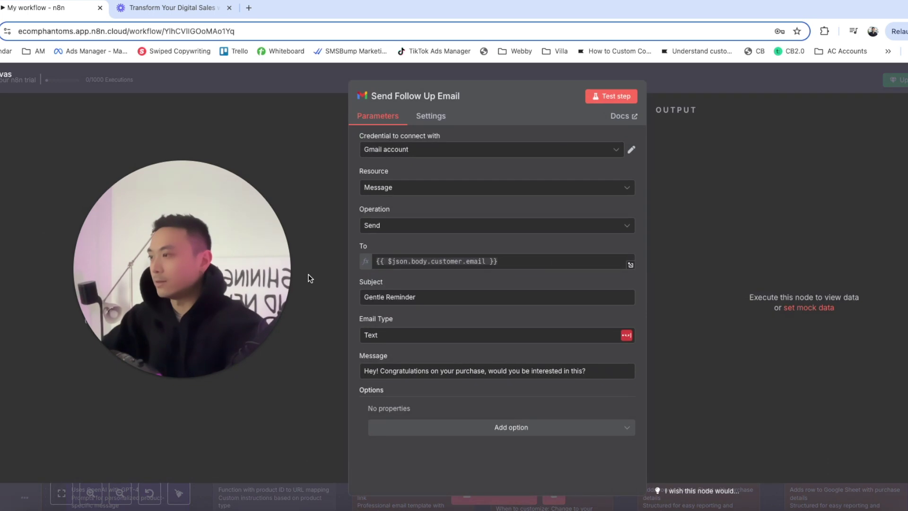
click(434, 261)
click(479, 239)
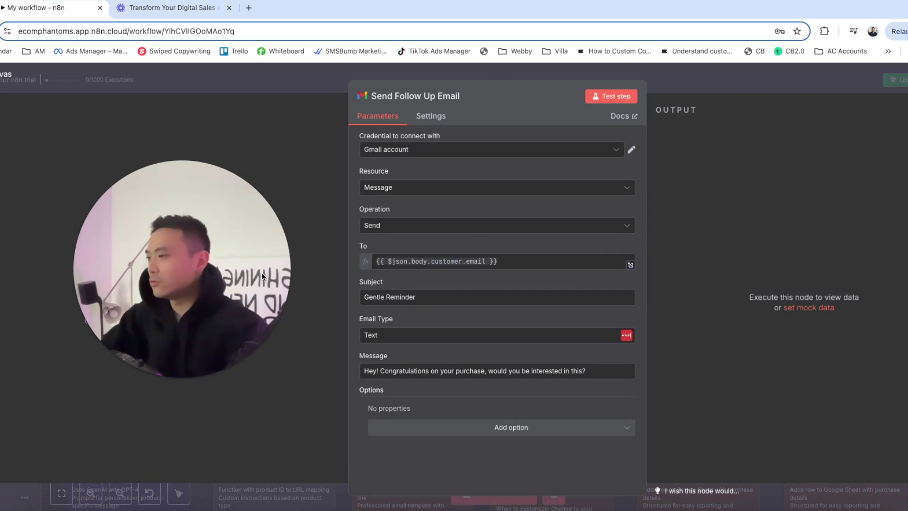
click(718, 84)
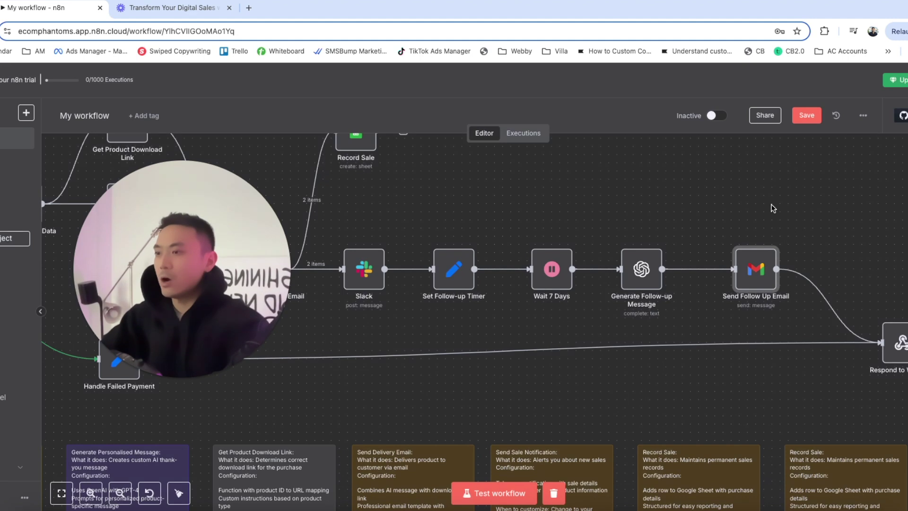
Examine how the follow-up email and failed payment branches lead into Respond to Webhook, and review the complete workflow layout.
scroll(772, 208, right, 3)
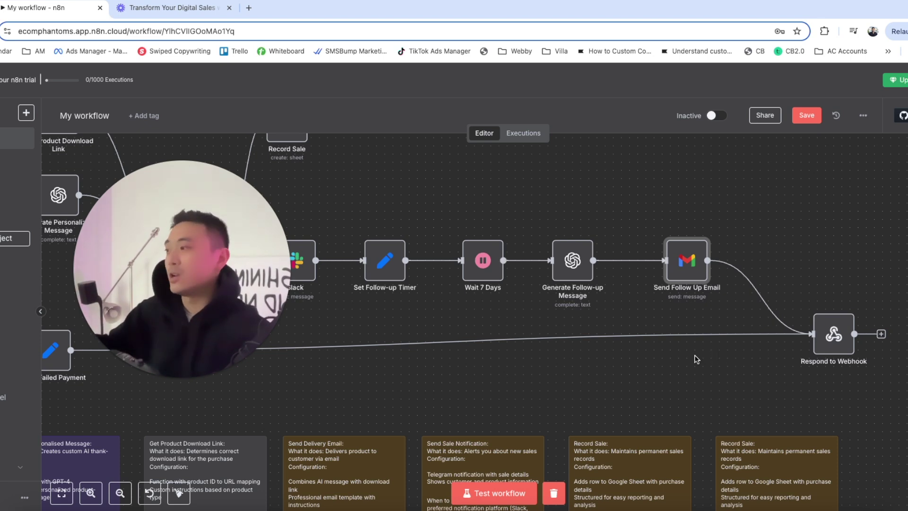
scroll(695, 359, down, 3)
drag(176, 231, 821, 118)
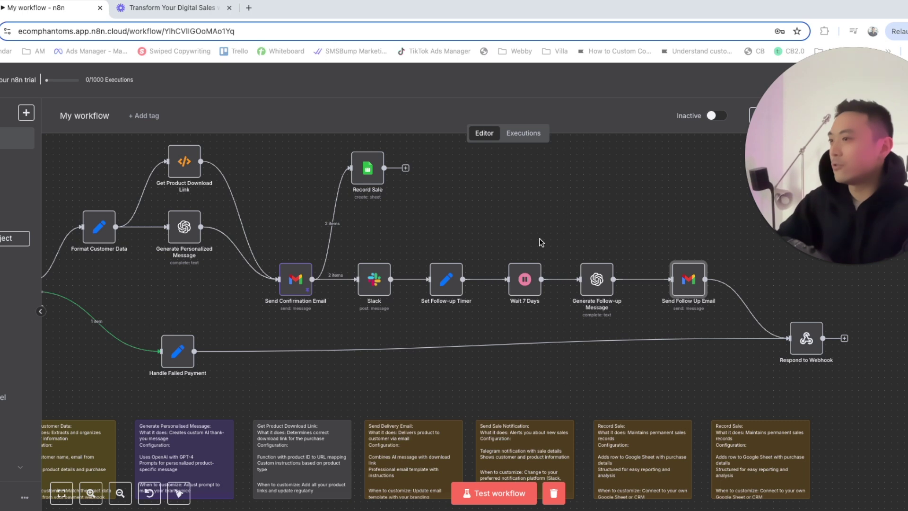
scroll(497, 243, down, 3)
scroll(497, 242, up, 2)
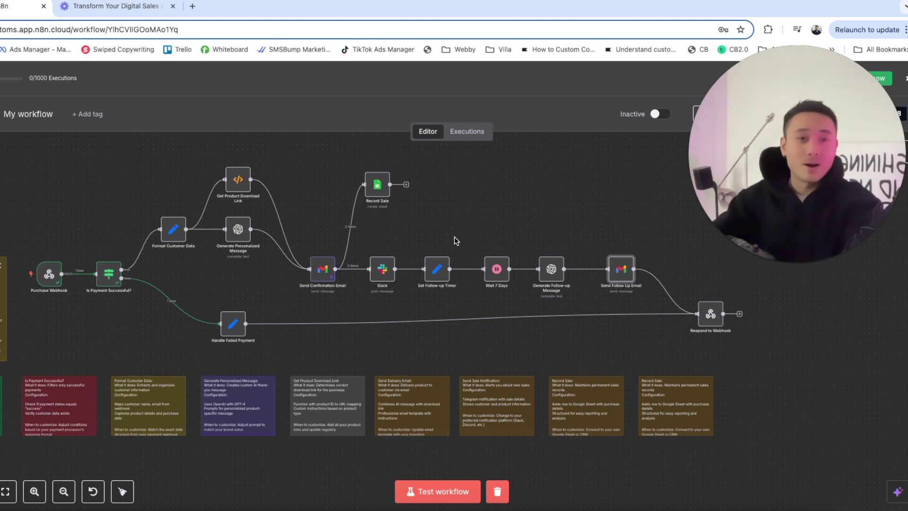
scroll(457, 241, left, 1)
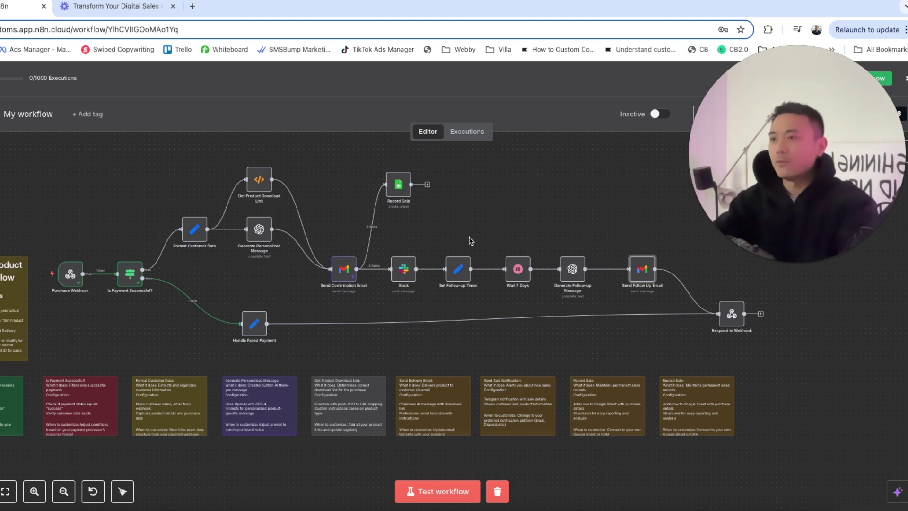